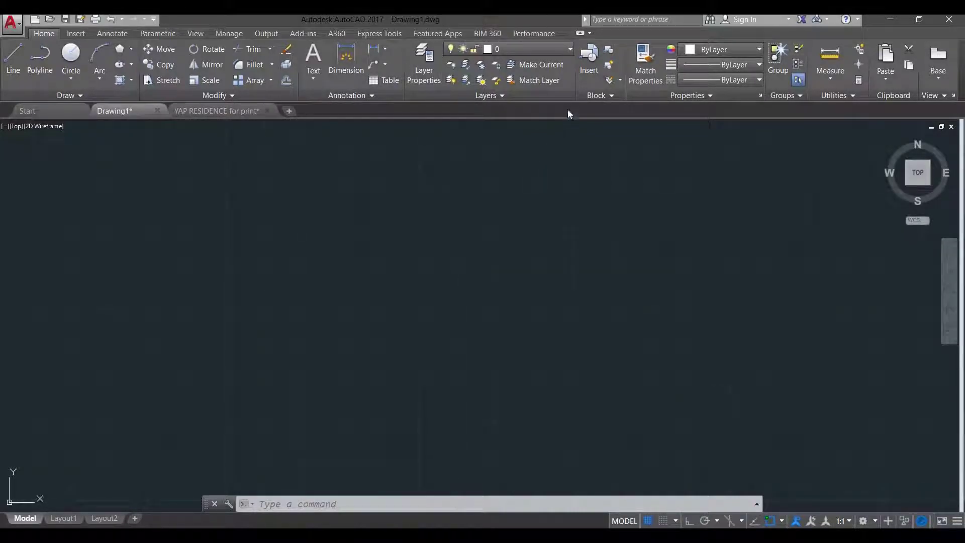
# - Open the layer properties and create a new layer named circle
pyautogui.click(570, 49)
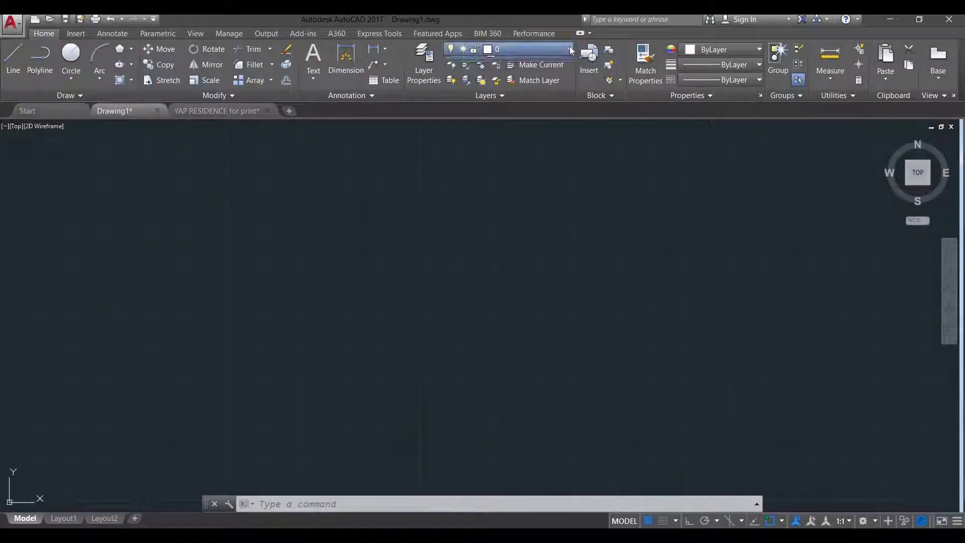
pyautogui.click(421, 72)
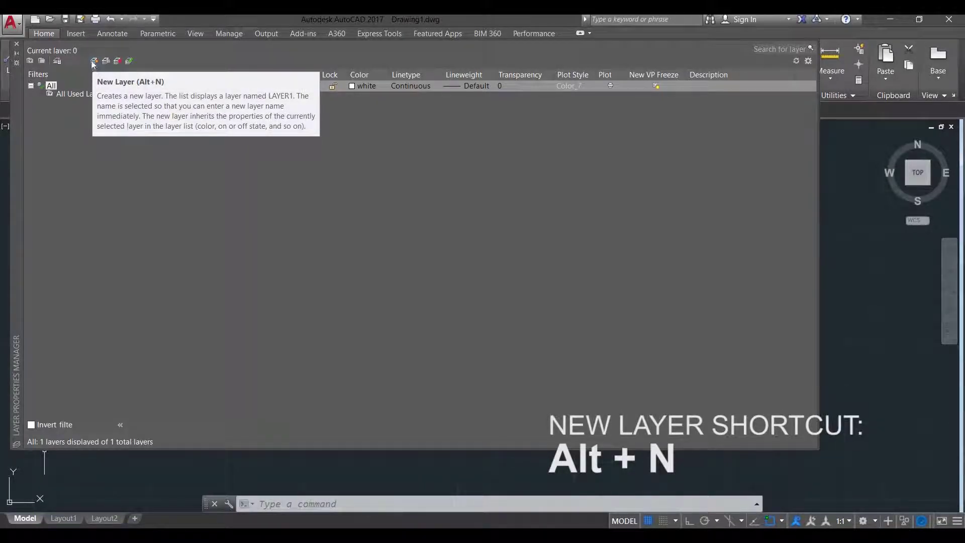
pyautogui.hotkey('alt', 'n')
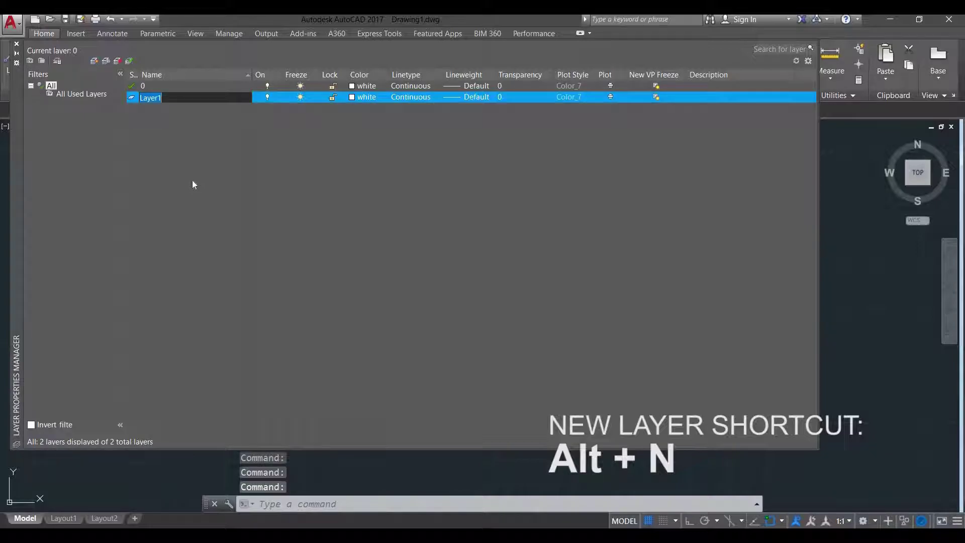
pyautogui.write('circ')
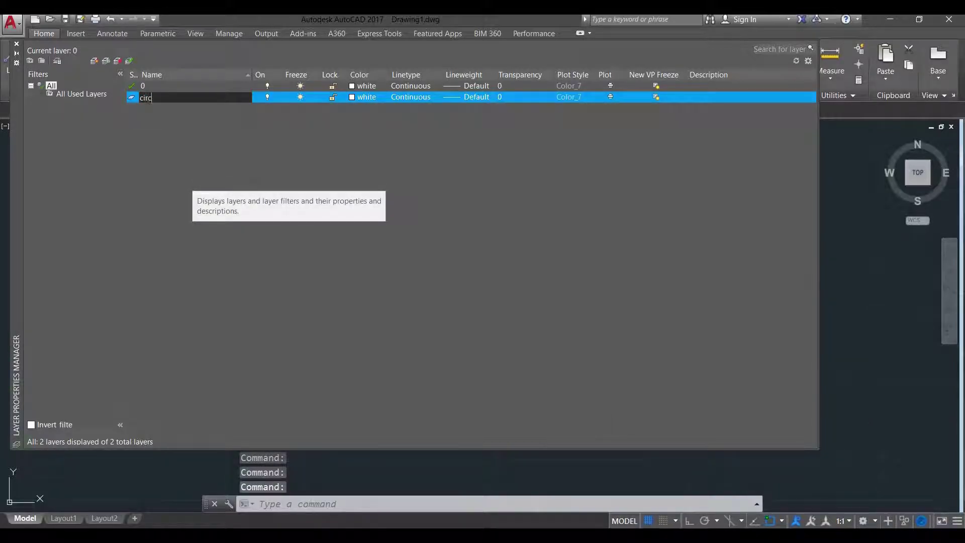
pyautogui.write('le')
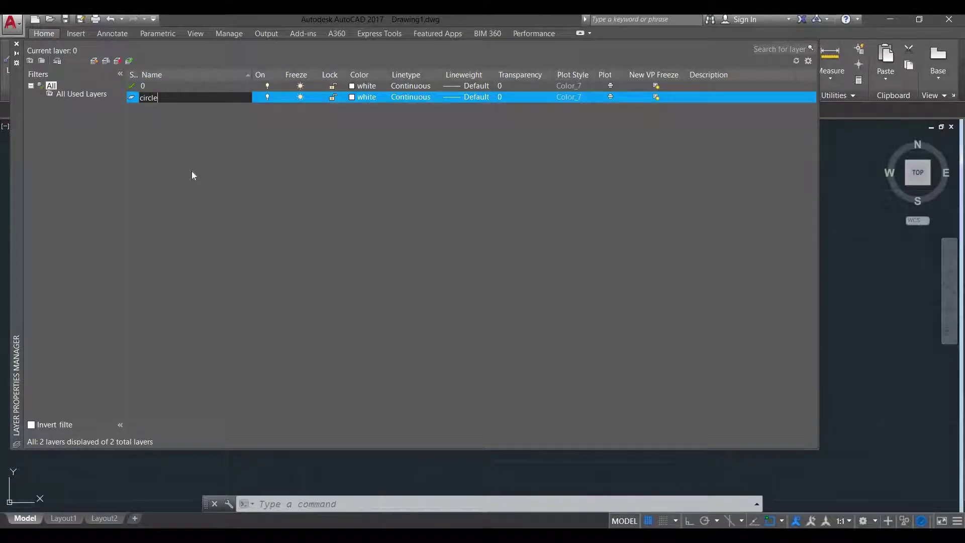
# - Add two more layers named rectangle and triangle
pyautogui.press(',')
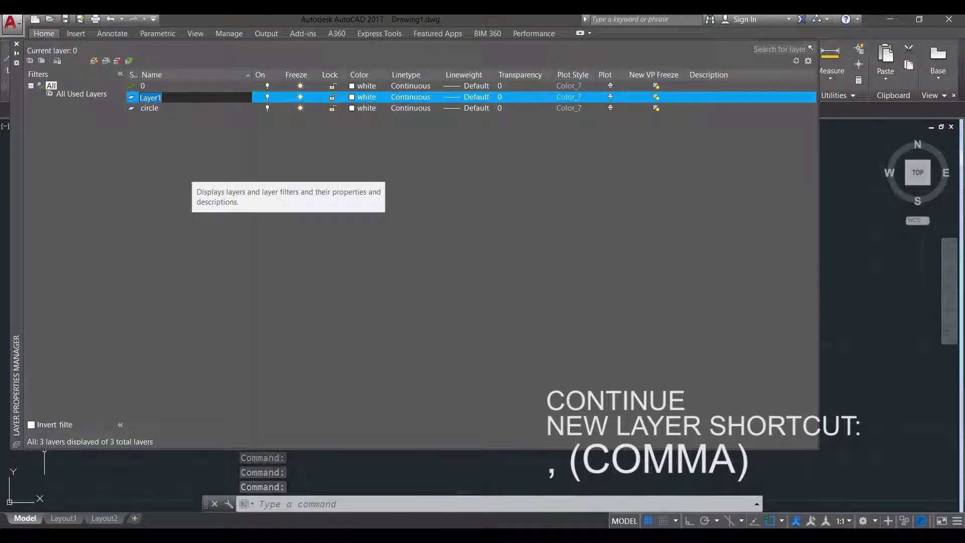
pyautogui.write('recta')
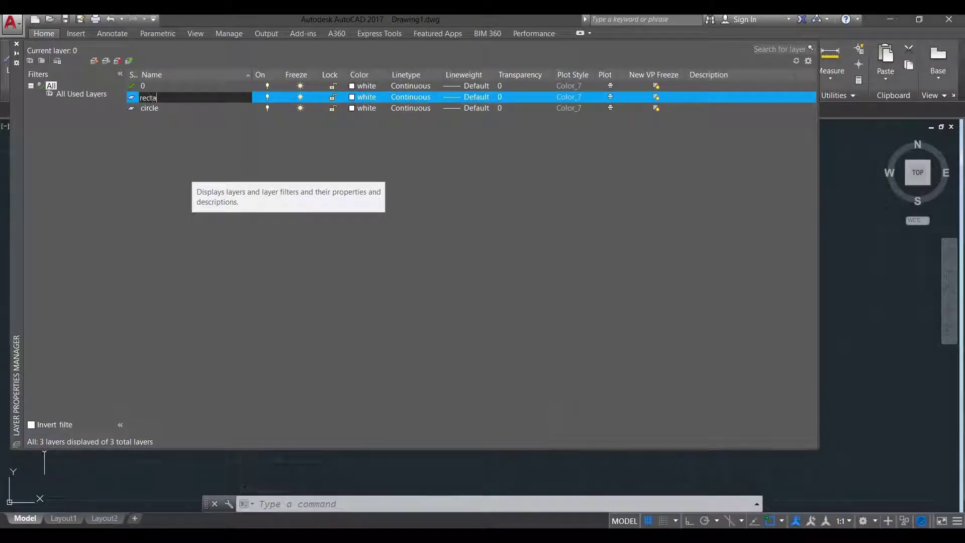
pyautogui.write('ngle')
pyautogui.press('Return')
pyautogui.hotkey('alt', 'n')
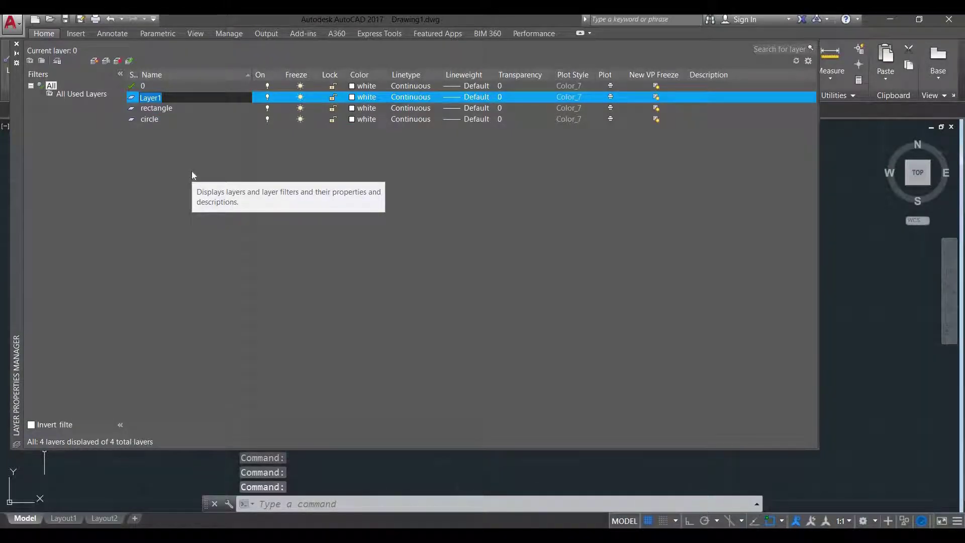
pyautogui.write('triangle')
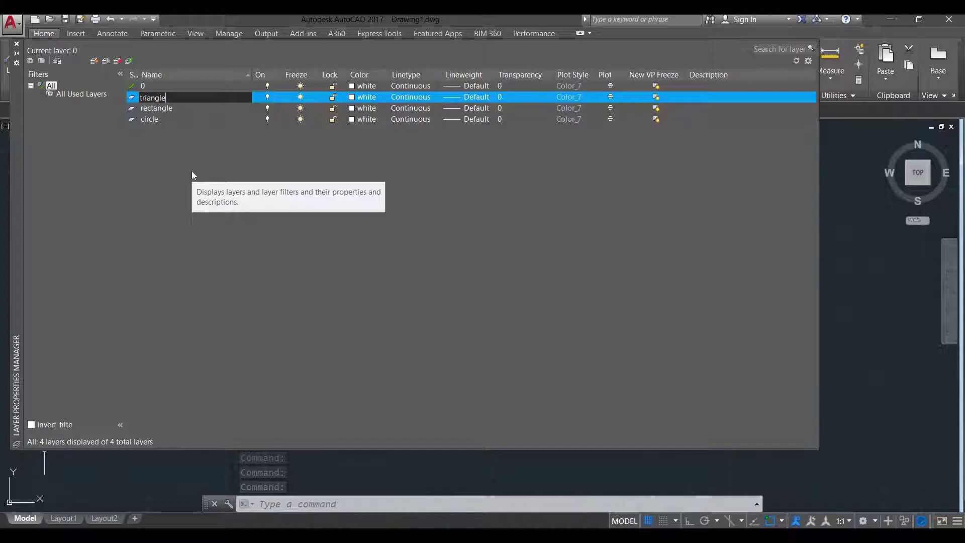
pyautogui.press('Return')
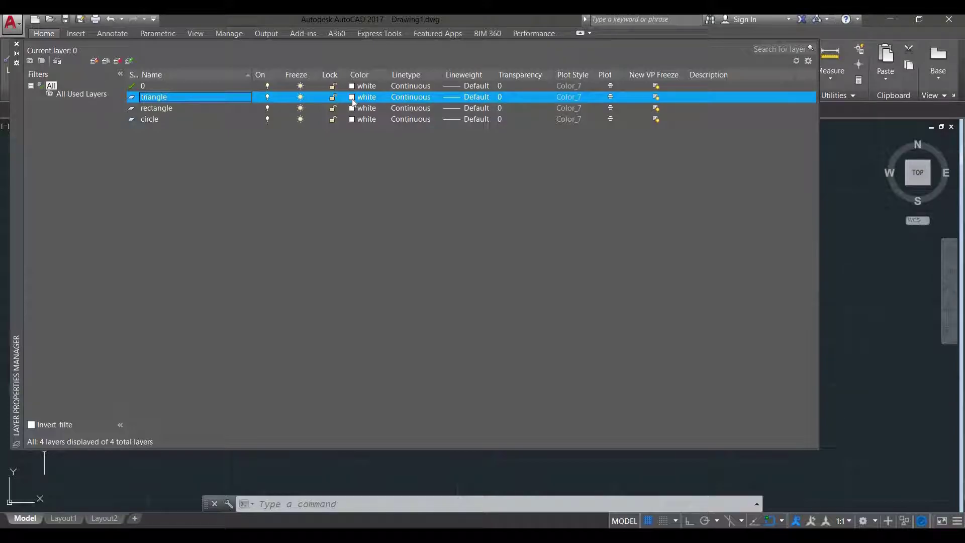
# - Set the triangle layer's color to red and the rectangle layer's color to cyan
pyautogui.click(353, 98)
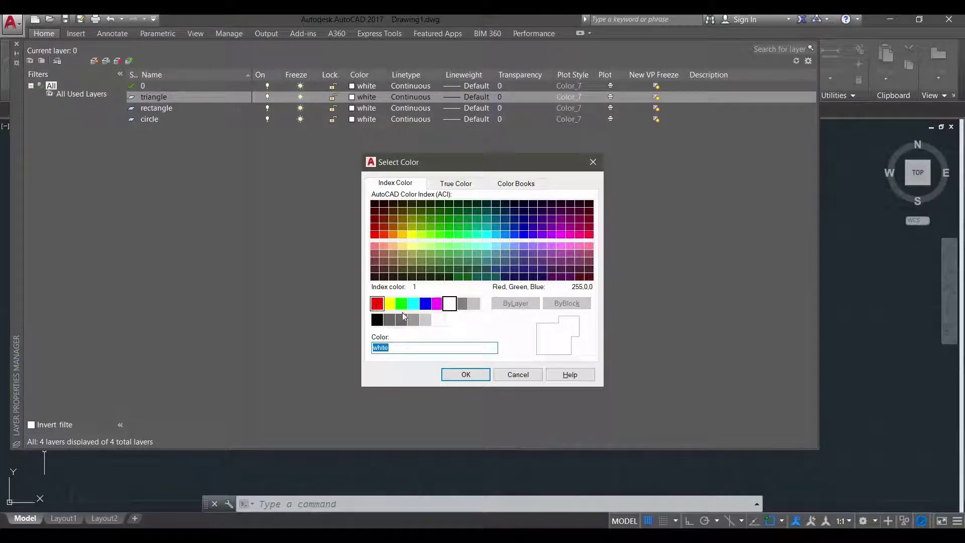
pyautogui.click(377, 303)
pyautogui.press('Return')
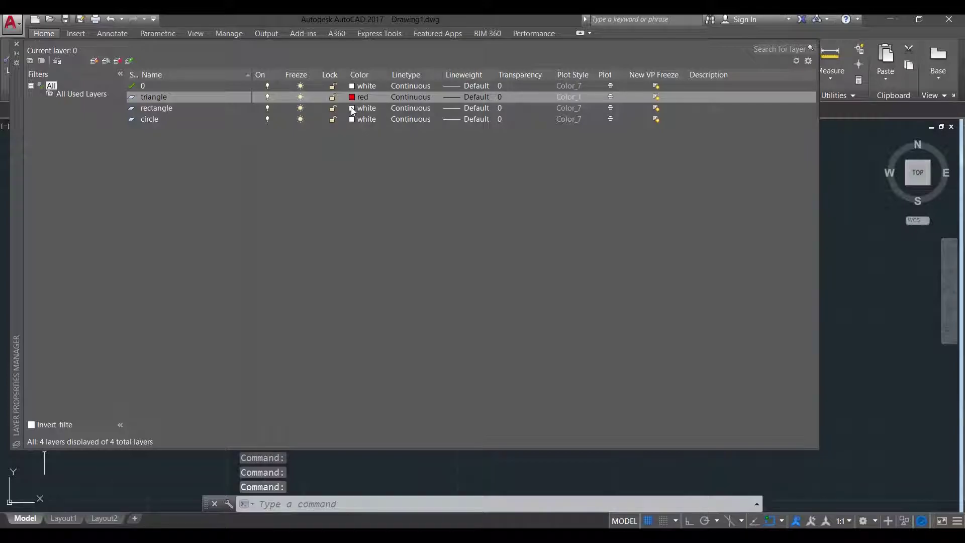
pyautogui.click(352, 108)
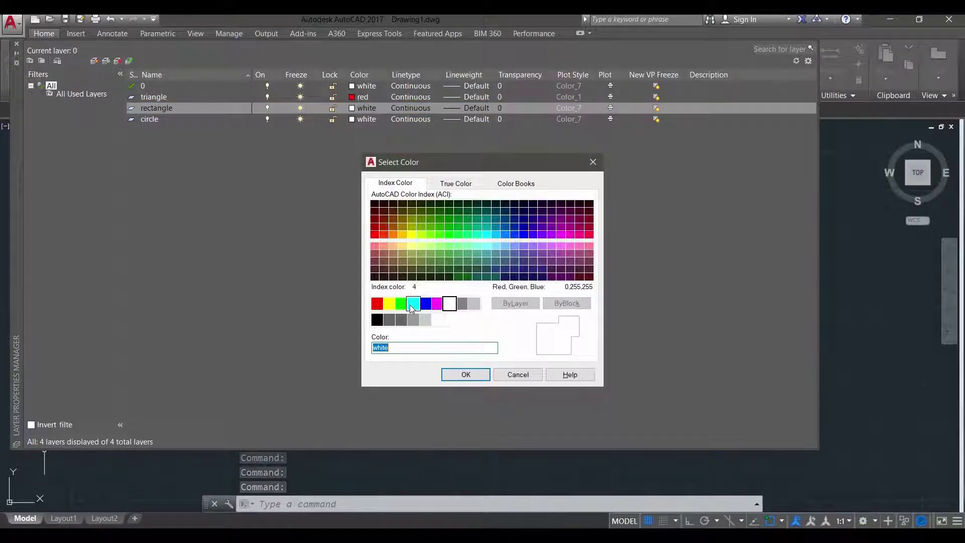
pyautogui.click(412, 304)
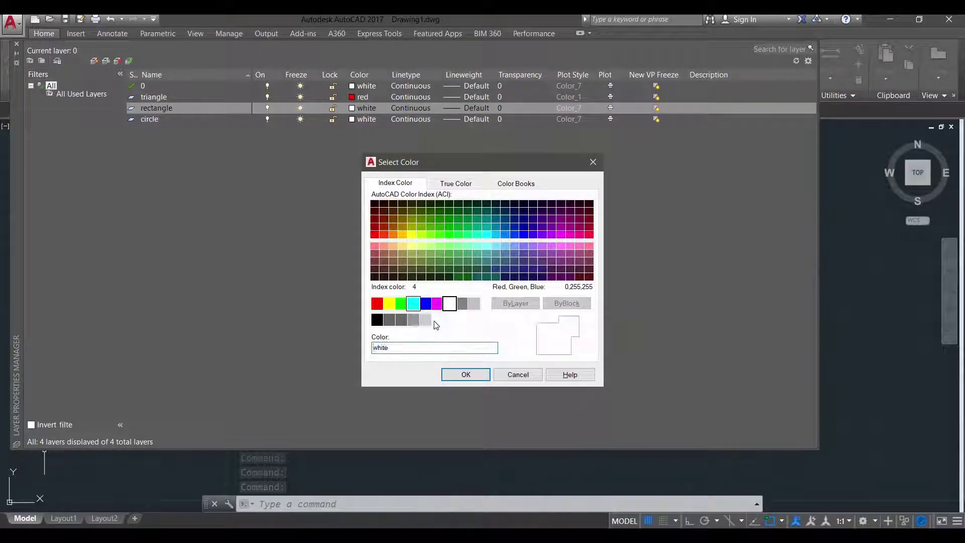
pyautogui.click(466, 379)
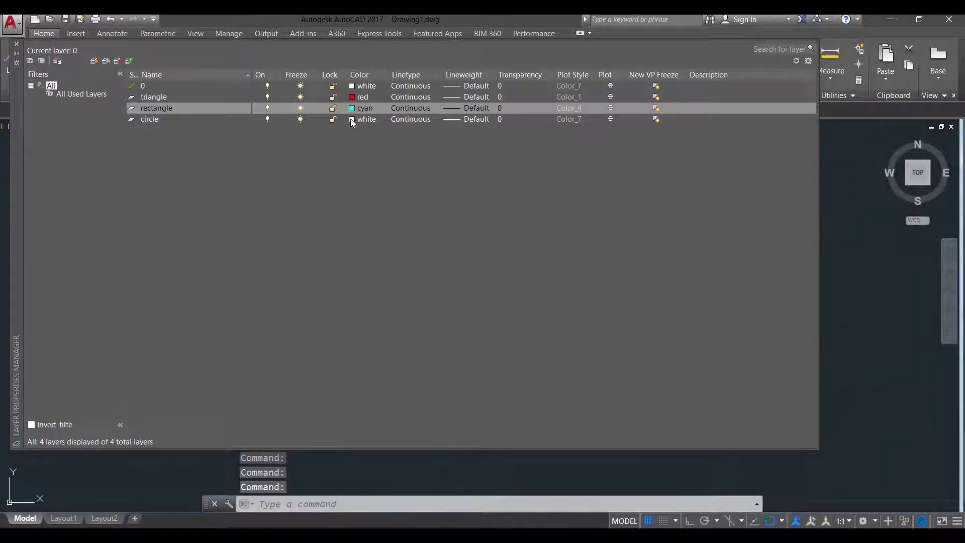
# - Set the circle layer's color to yellow
pyautogui.click(352, 119)
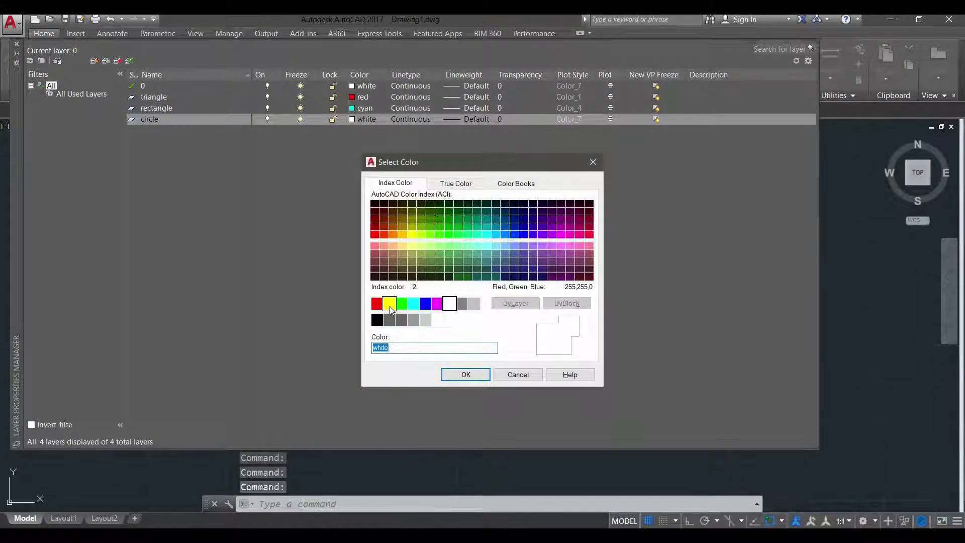
pyautogui.click(390, 304)
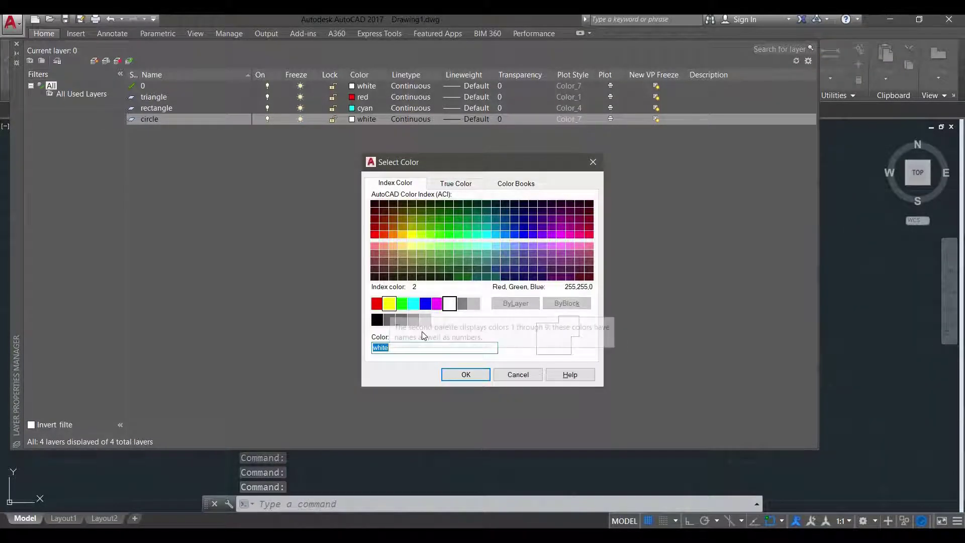
pyautogui.click(457, 378)
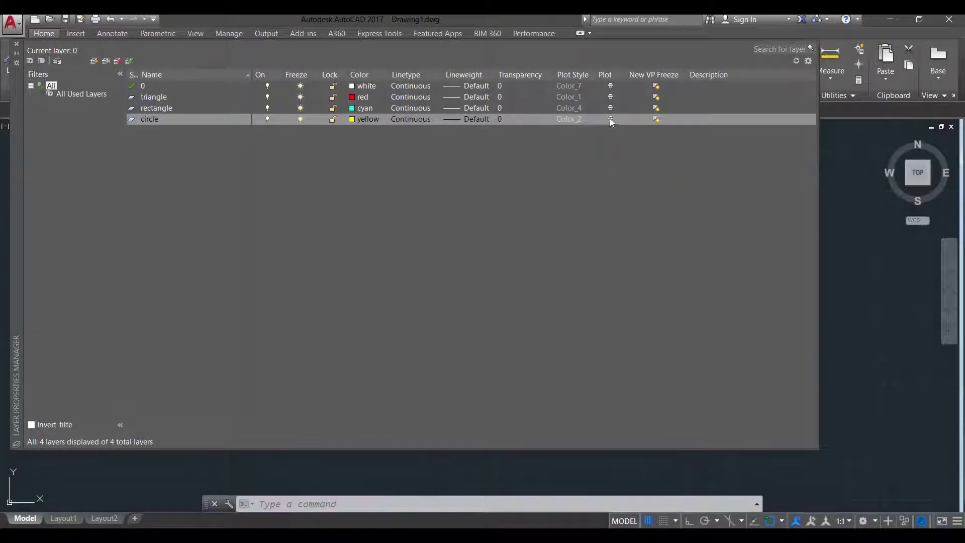
# - Turn plotting off for the circle layer and back on
pyautogui.click(610, 124)
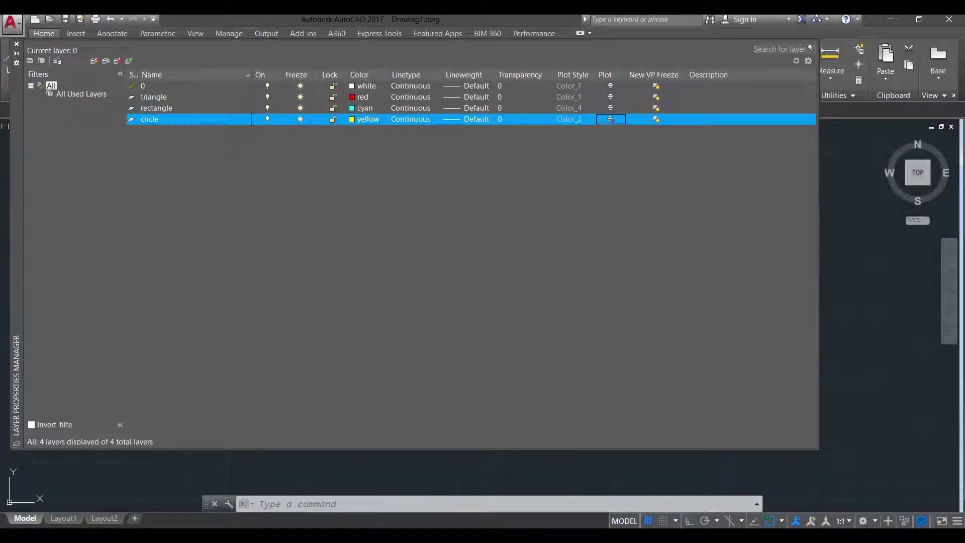
pyautogui.click(610, 119)
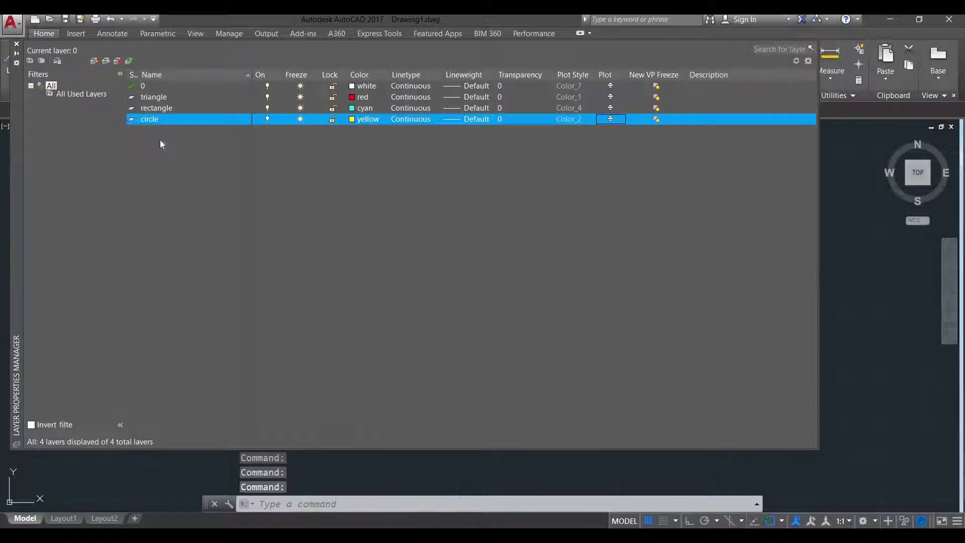
# - Close the layer properties and draw a circle with a radius of about 442 in the left part of the drawing
pyautogui.click(17, 45)
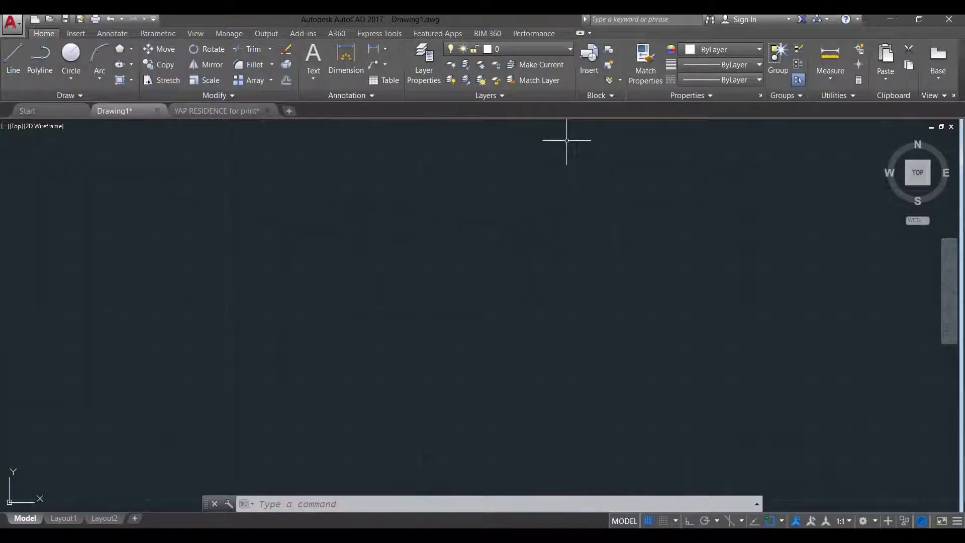
pyautogui.click(571, 50)
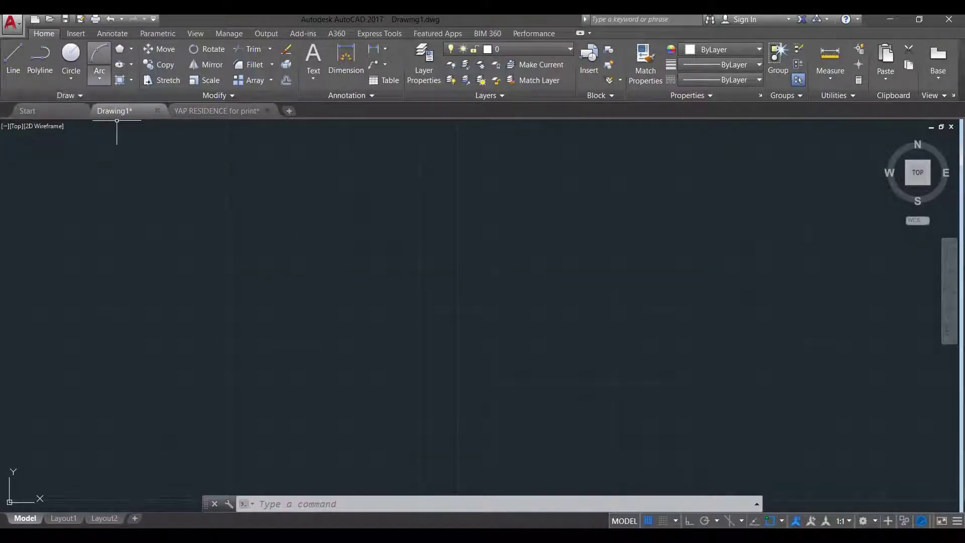
pyautogui.click(71, 54)
pyautogui.click(187, 286)
pyautogui.click(227, 342)
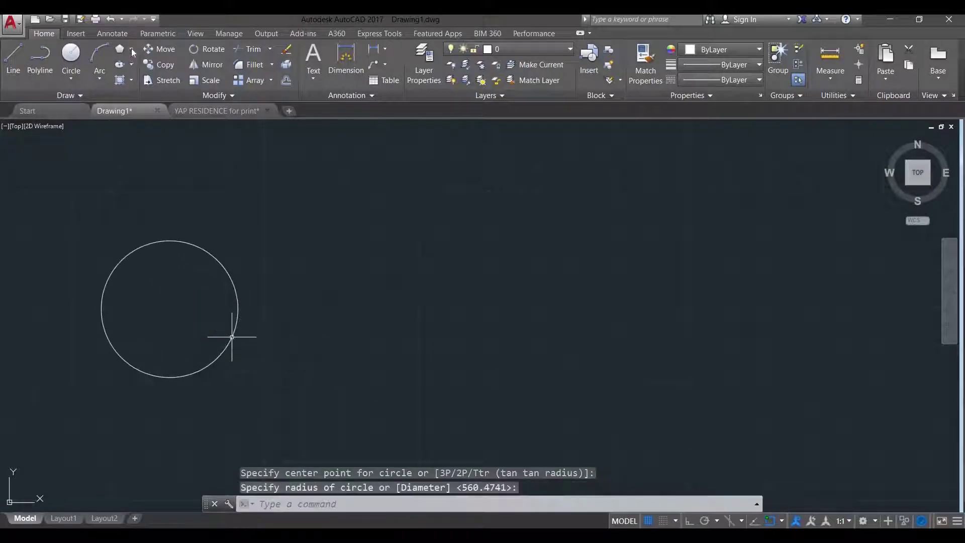
# - Draw a three-sided polygon to the right of the circle, using the Inscribed in circle option
pyautogui.click(119, 49)
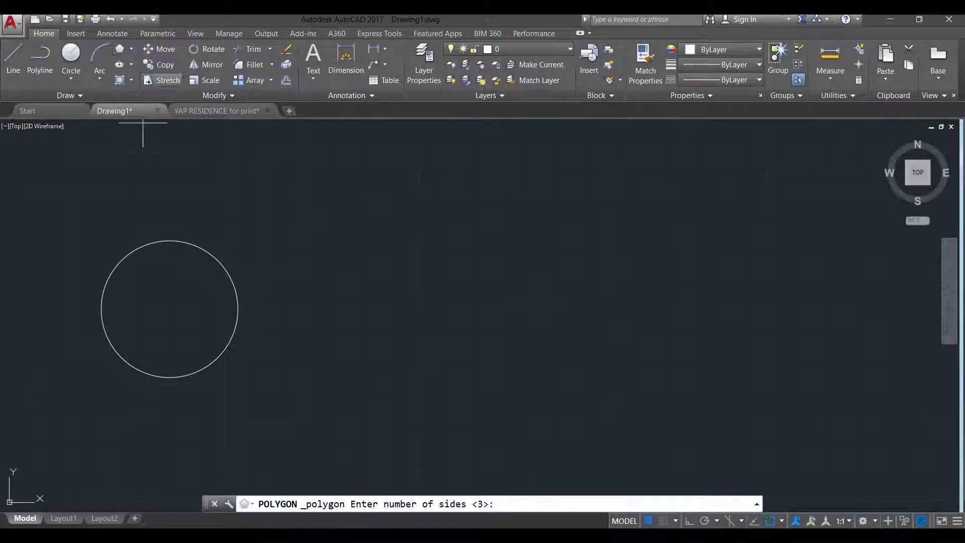
pyautogui.write('3')
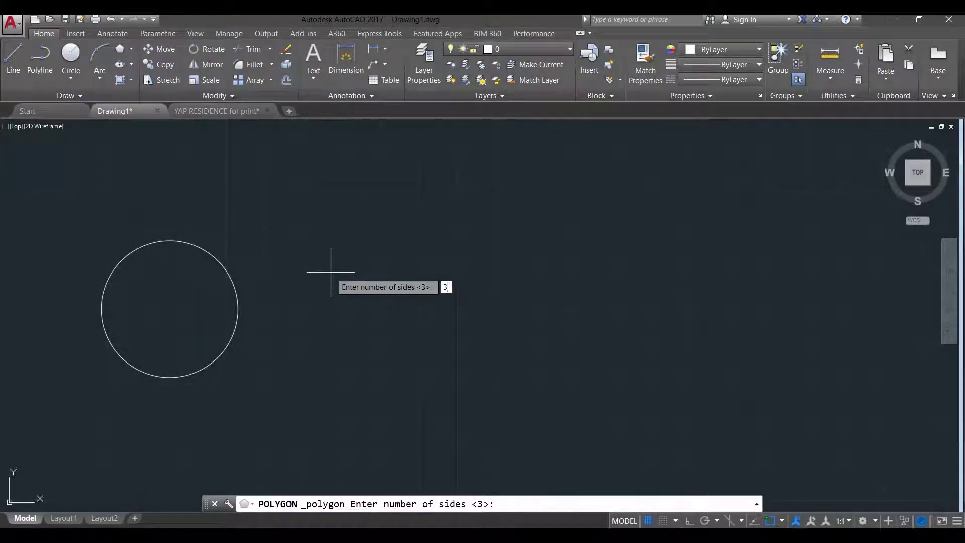
pyautogui.press('Return')
pyautogui.click(364, 318)
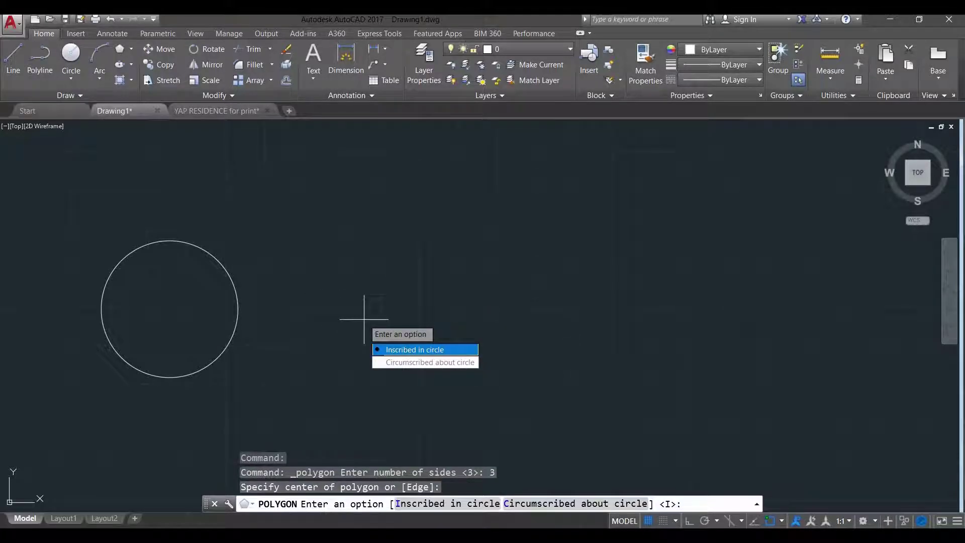
pyautogui.press('Return')
pyautogui.click(350, 245)
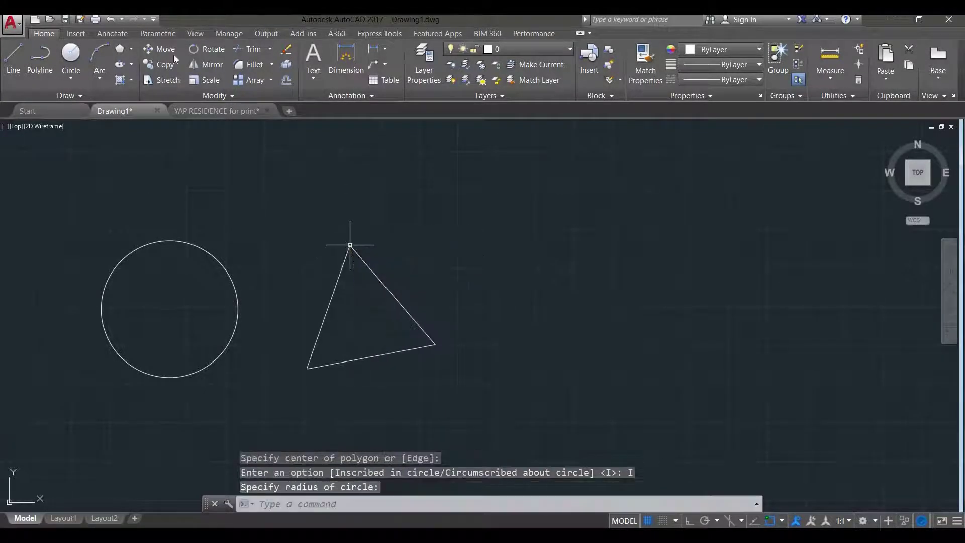
# - Draw a wide rectangle to the right of the triangle
pyautogui.click(131, 48)
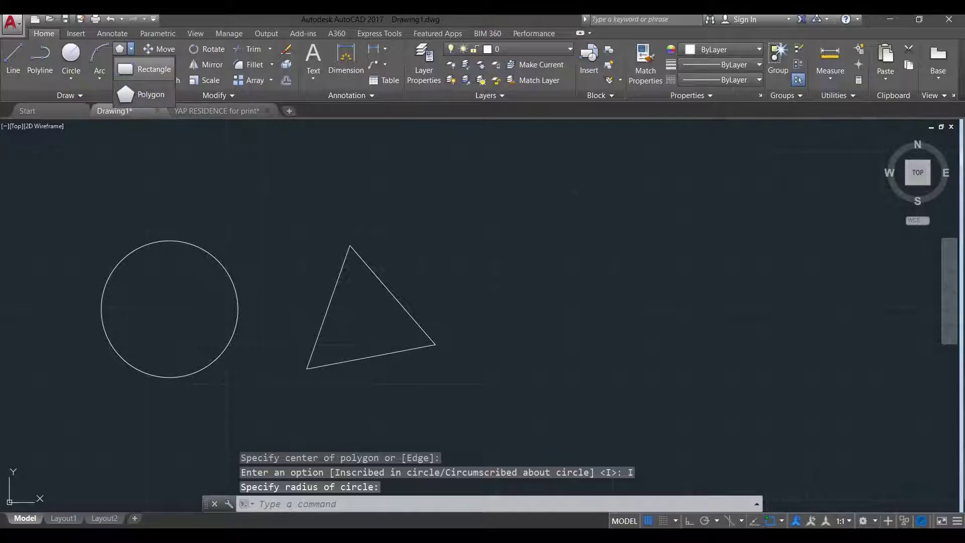
pyautogui.click(148, 71)
pyautogui.click(507, 242)
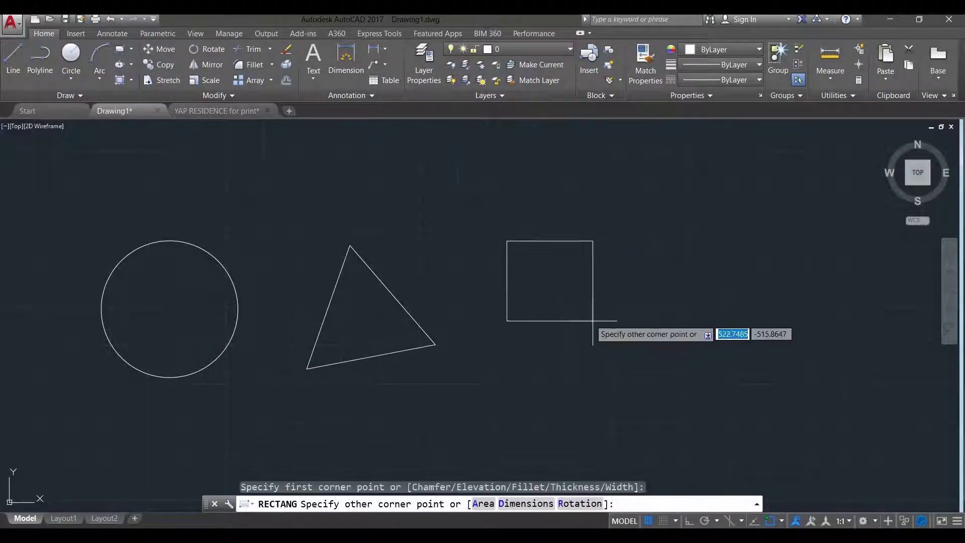
pyautogui.click(733, 356)
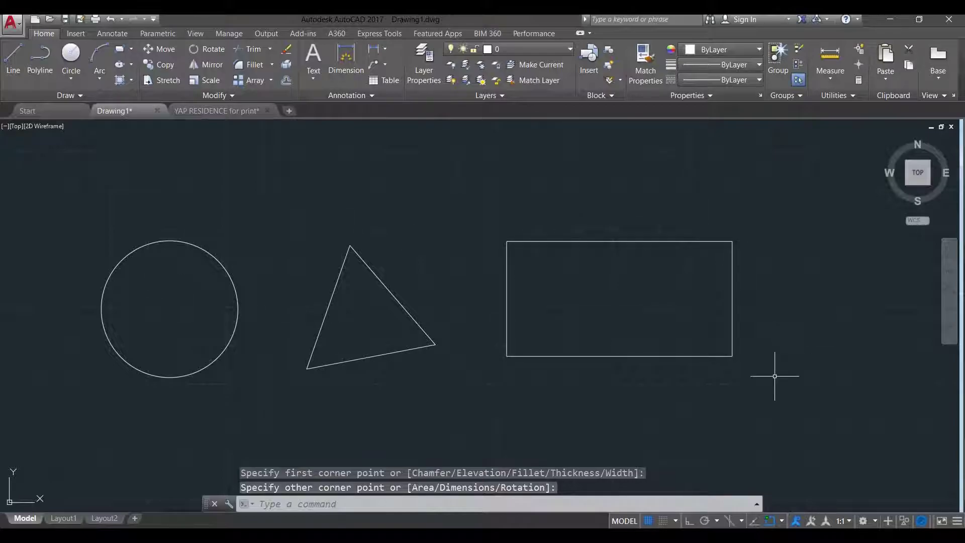
# - Assign the circle to the circle layer and clear the selection
pyautogui.click(223, 224)
pyautogui.click(211, 288)
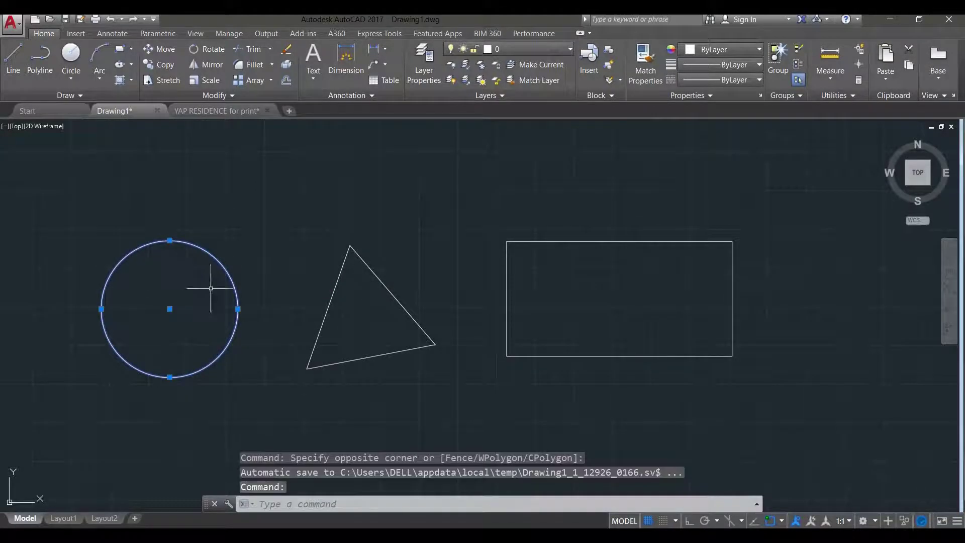
pyautogui.click(571, 50)
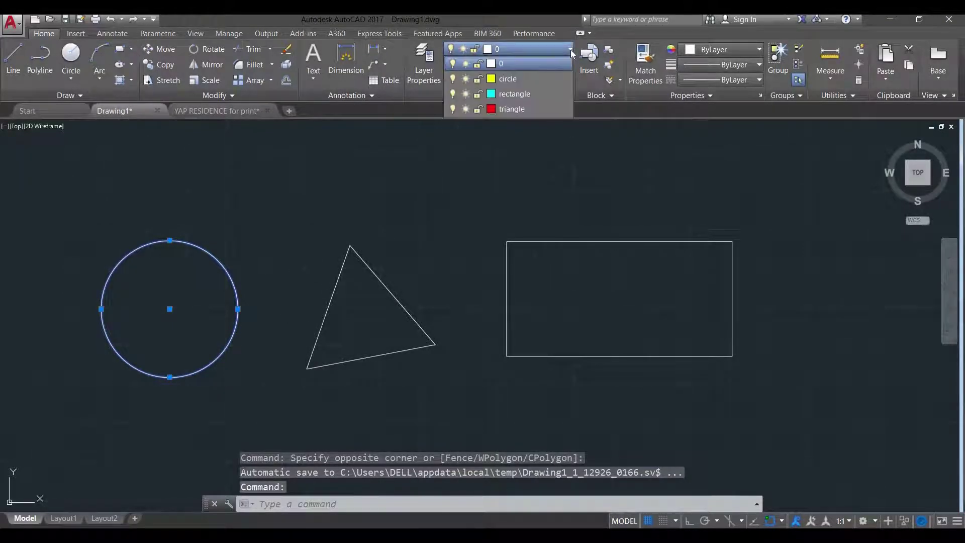
pyautogui.click(541, 79)
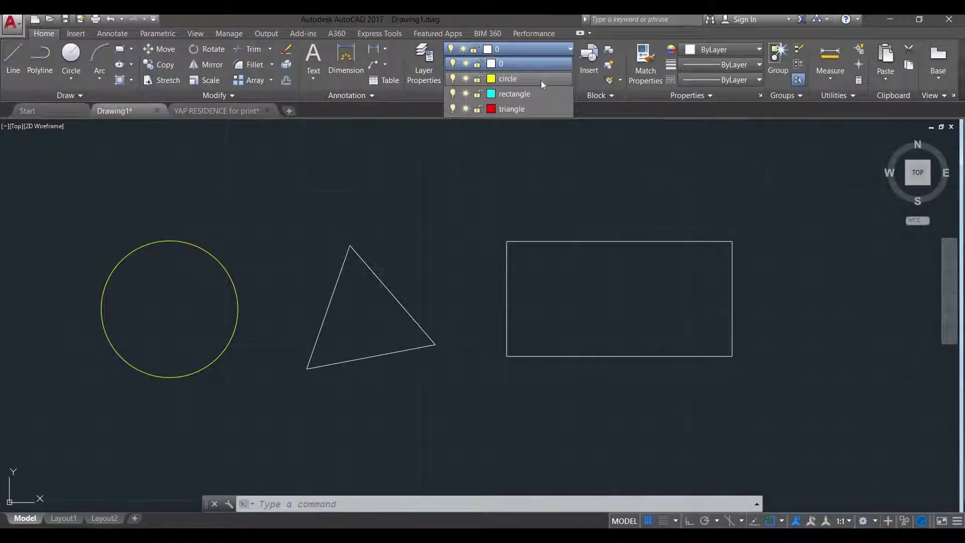
pyautogui.click(540, 80)
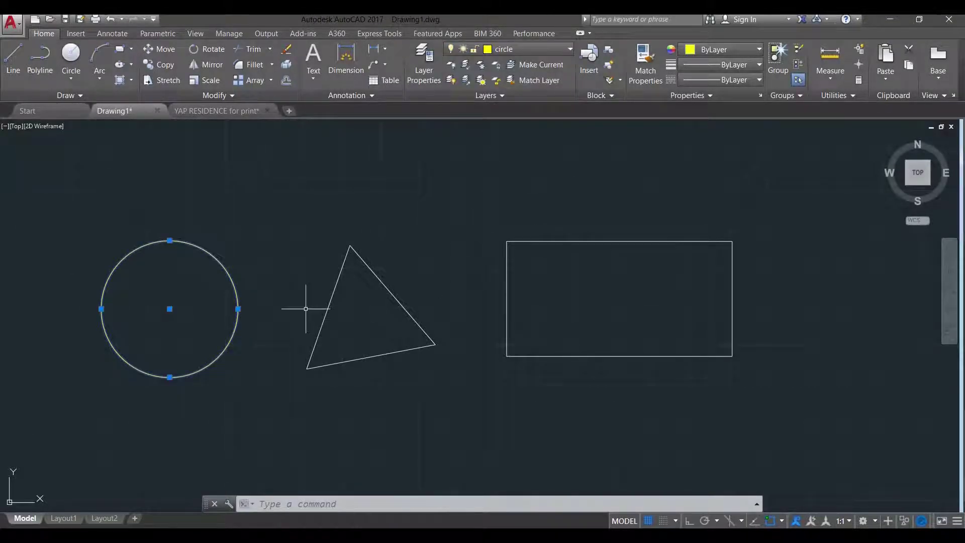
pyautogui.rightClick(237, 309)
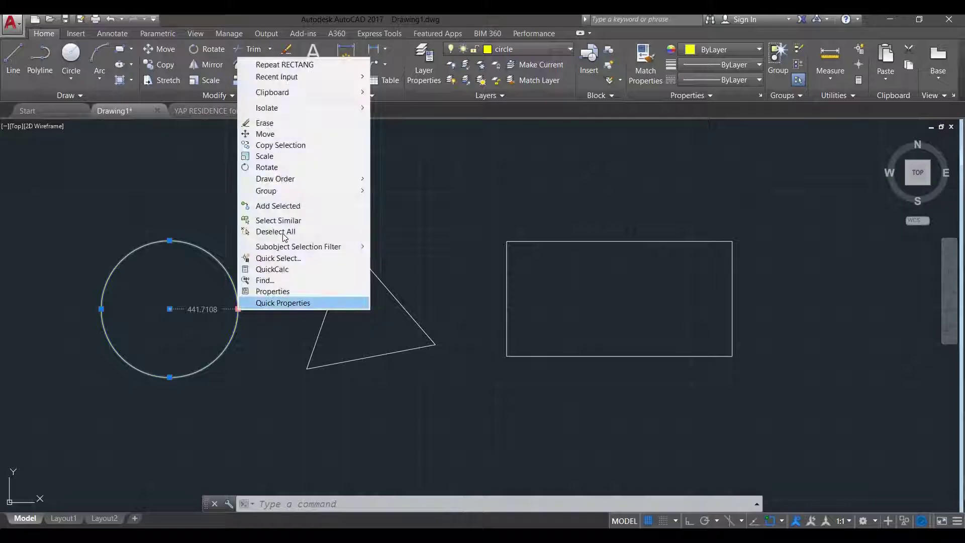
pyautogui.click(284, 233)
# - Assign the three-sided polygon to the triangle layer and deselect it
pyautogui.click(444, 219)
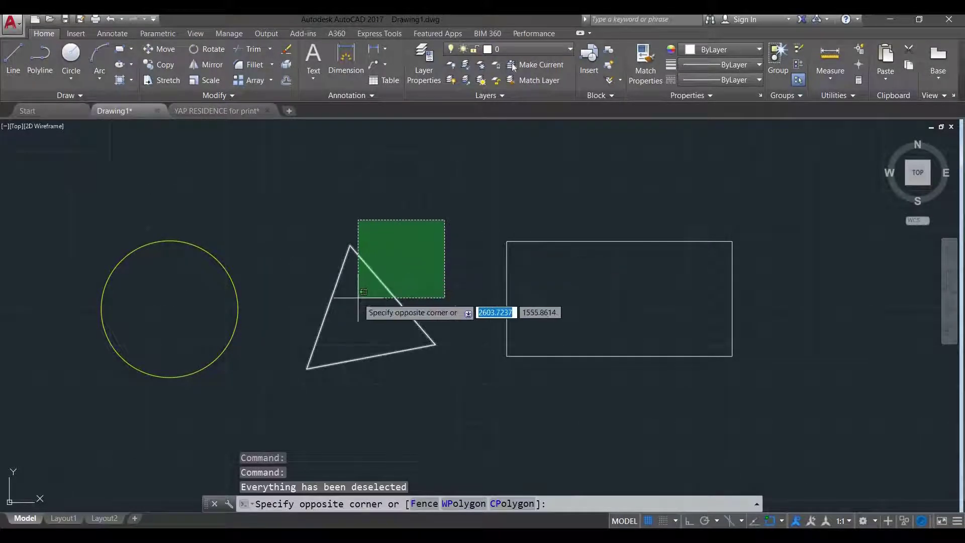
pyautogui.click(358, 297)
pyautogui.click(527, 49)
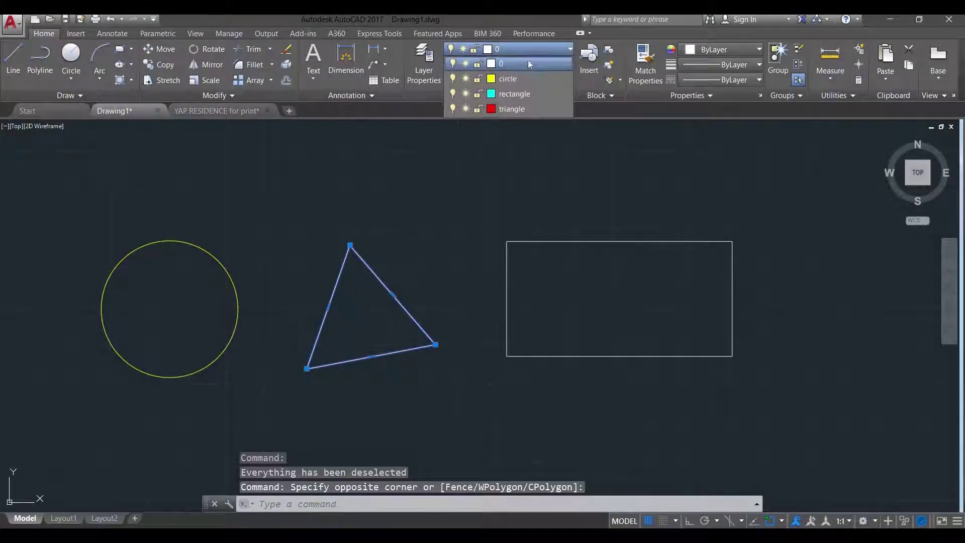
pyautogui.click(521, 112)
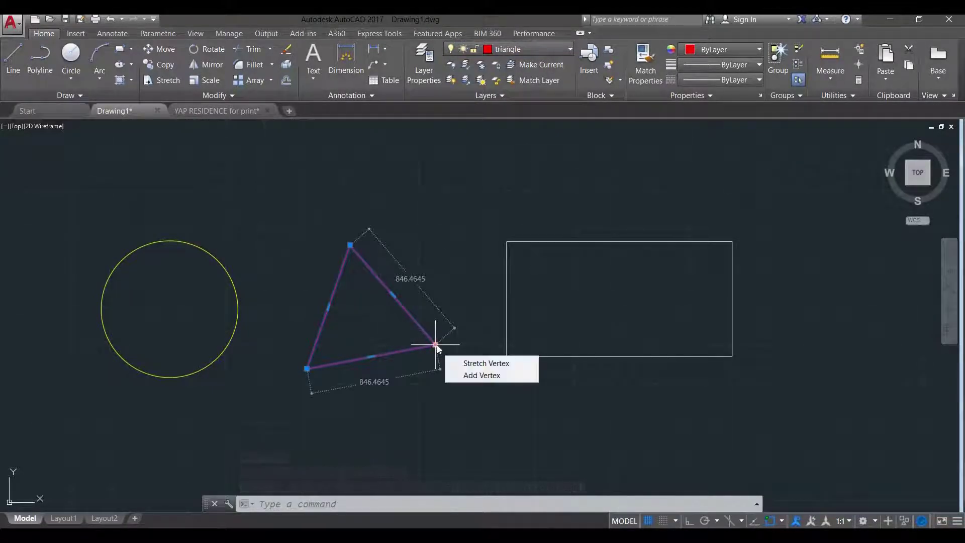
pyautogui.rightClick(437, 344)
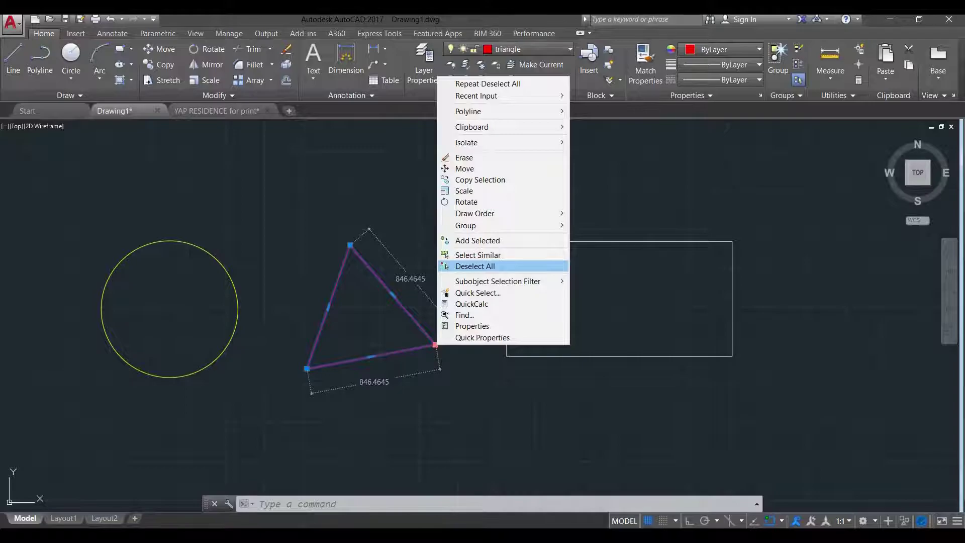
pyautogui.click(475, 266)
# - Move the rectangle onto the rectangle layer and deselect everything
pyautogui.click(657, 194)
pyautogui.click(611, 269)
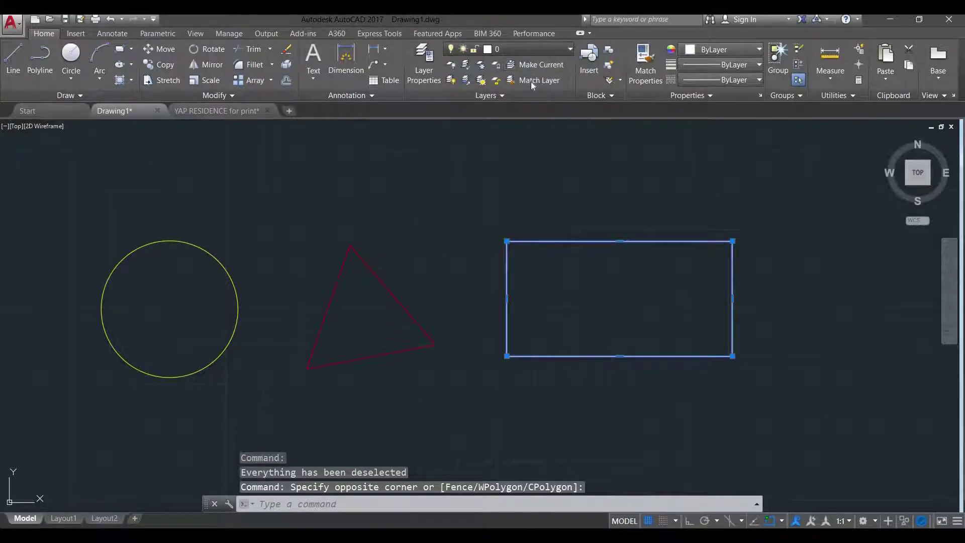
pyautogui.click(527, 48)
pyautogui.click(525, 96)
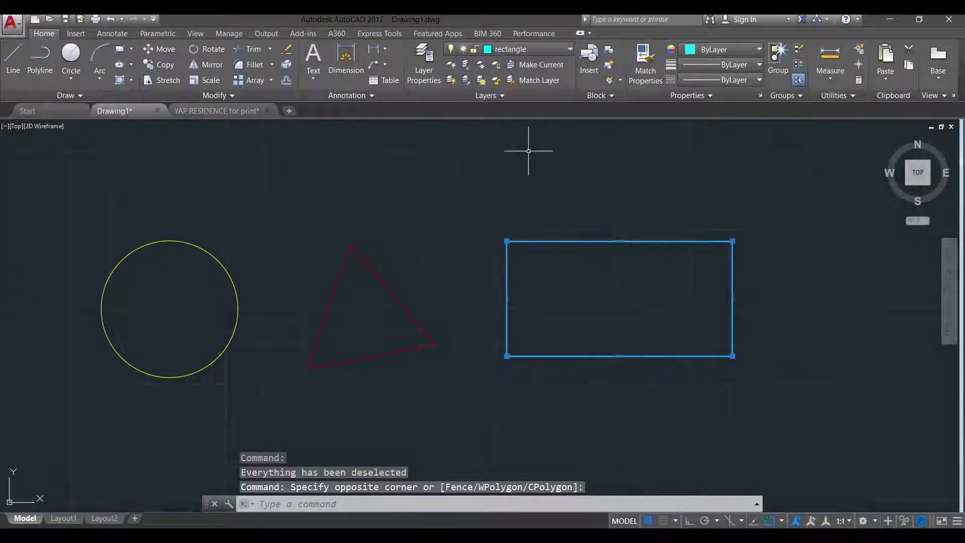
pyautogui.rightClick(731, 356)
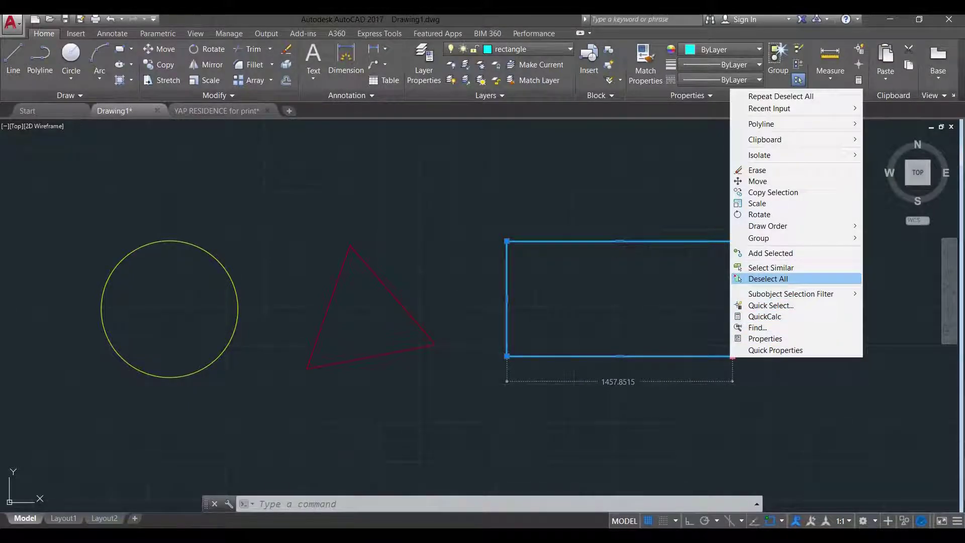
pyautogui.click(739, 279)
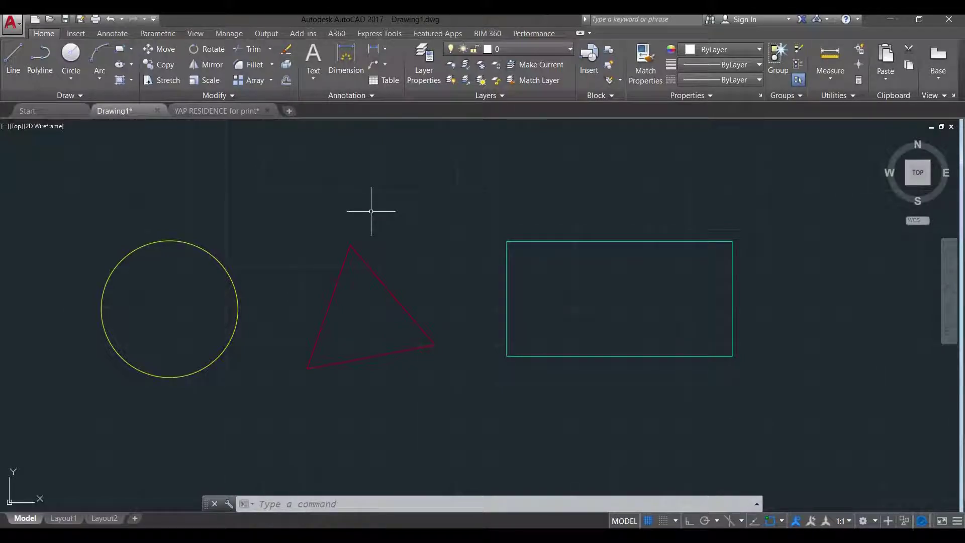
# - Turn the circle layer off and back on, keeping layer 0 current
pyautogui.click(570, 49)
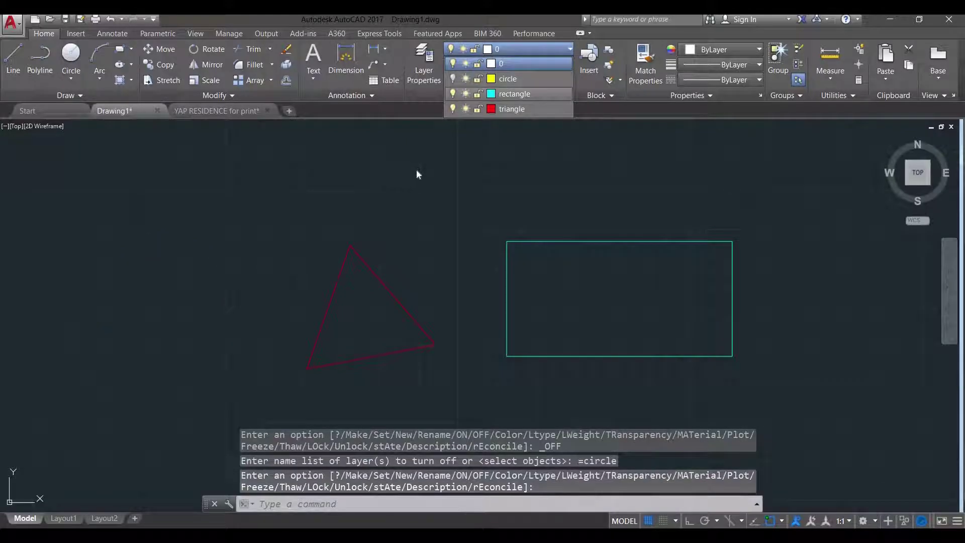
pyautogui.click(388, 188)
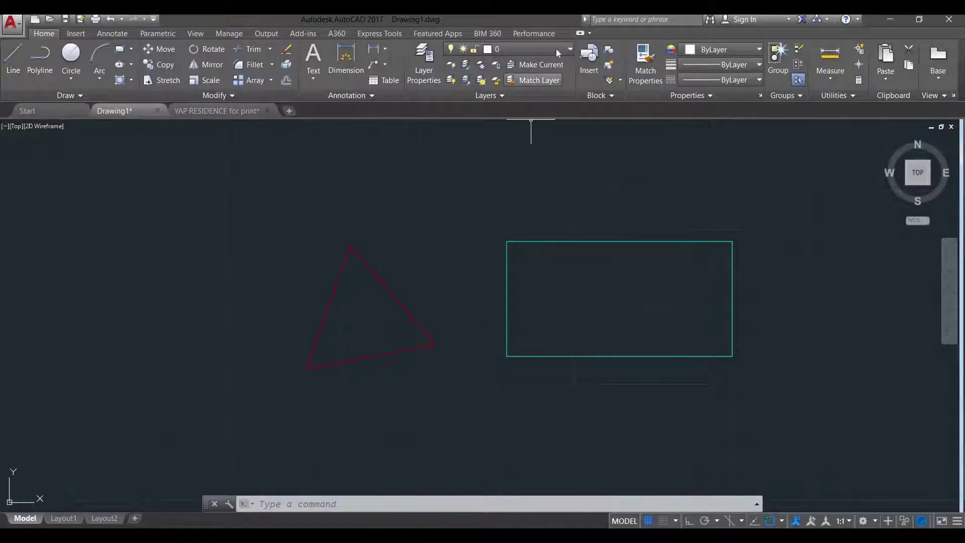
pyautogui.click(523, 49)
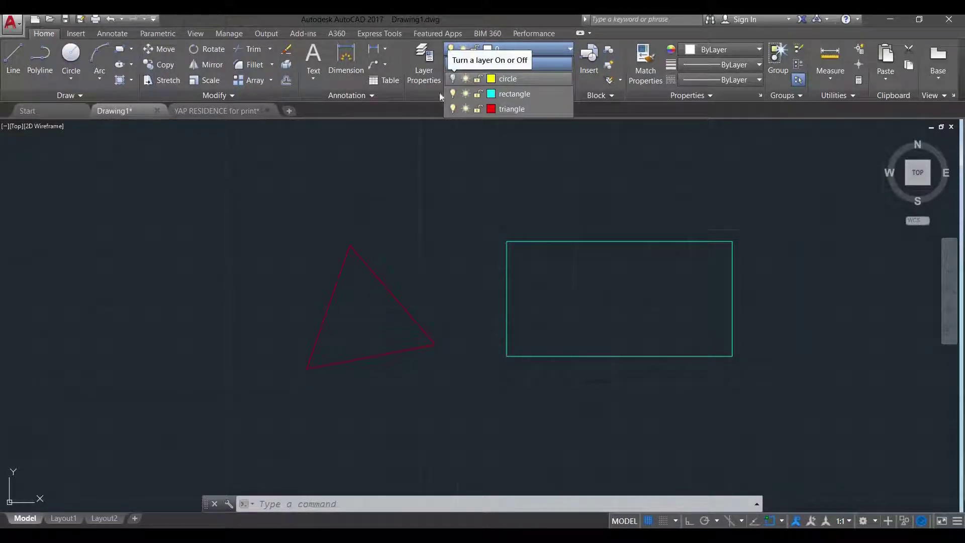
pyautogui.click(453, 79)
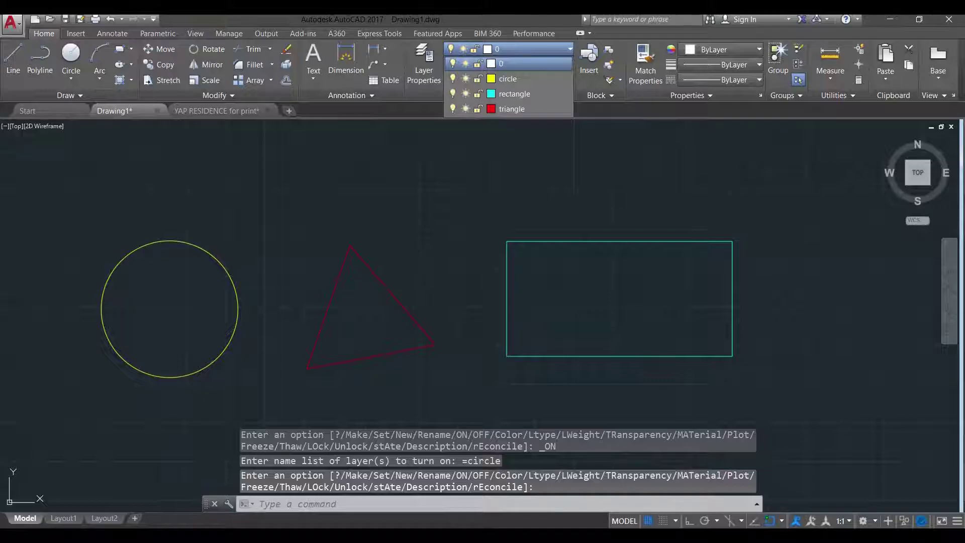
pyautogui.click(507, 63)
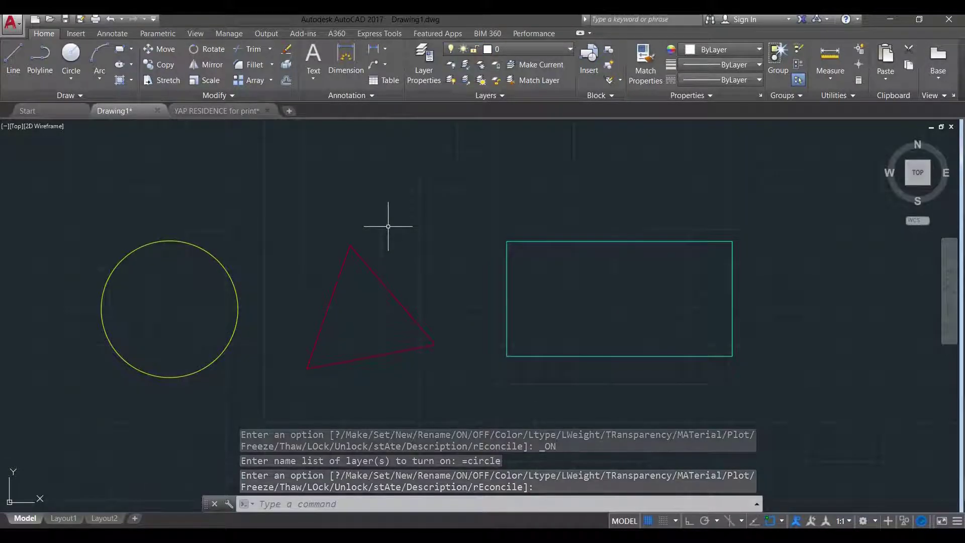
# - Freeze the rectangle layer in the drawing and thaw it again
pyautogui.click(553, 50)
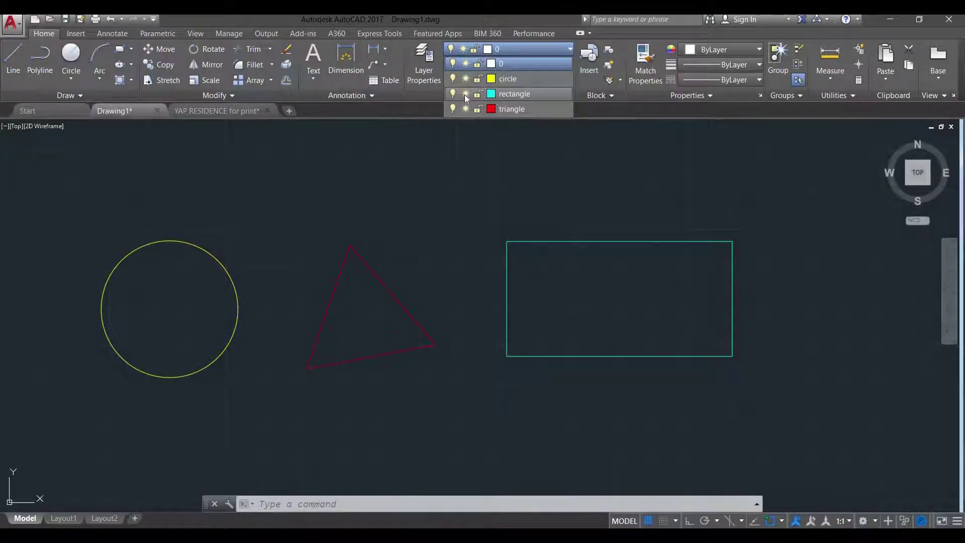
pyautogui.click(465, 95)
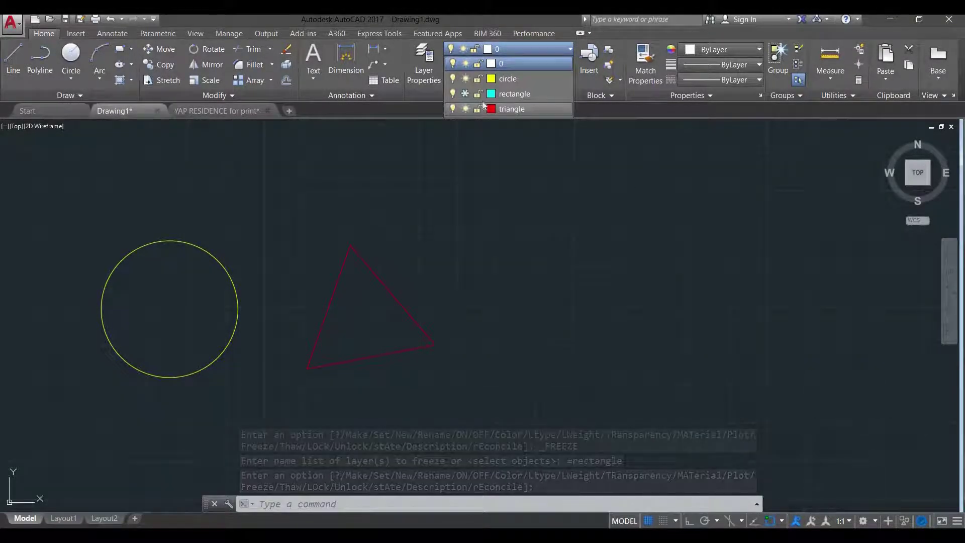
pyautogui.click(464, 94)
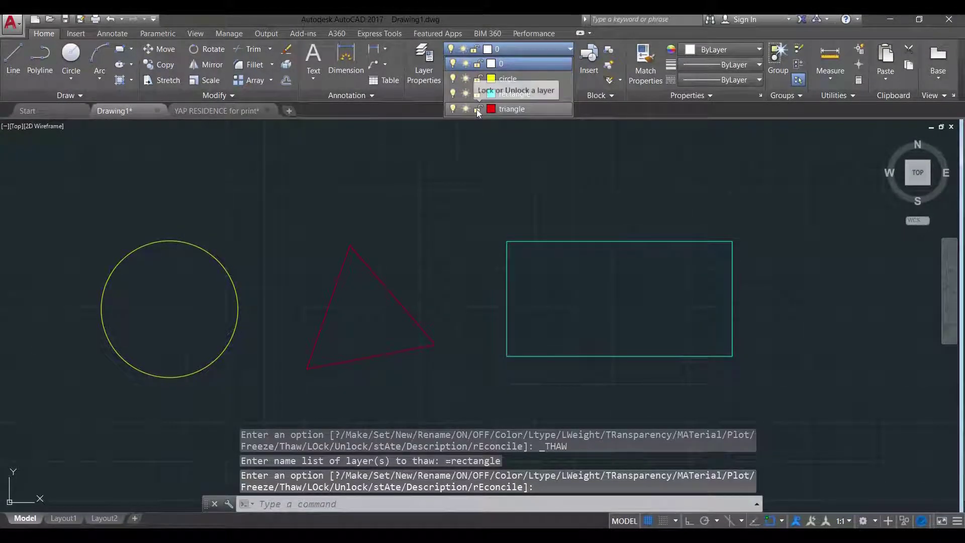
pyautogui.click(473, 190)
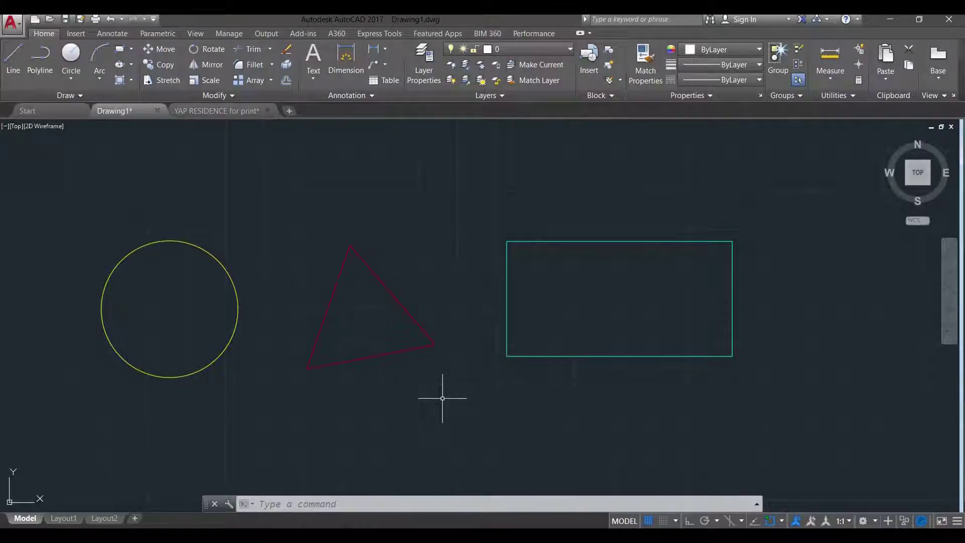
# - Lock the triangle layer and select the triangle to test the lock
pyautogui.click(502, 49)
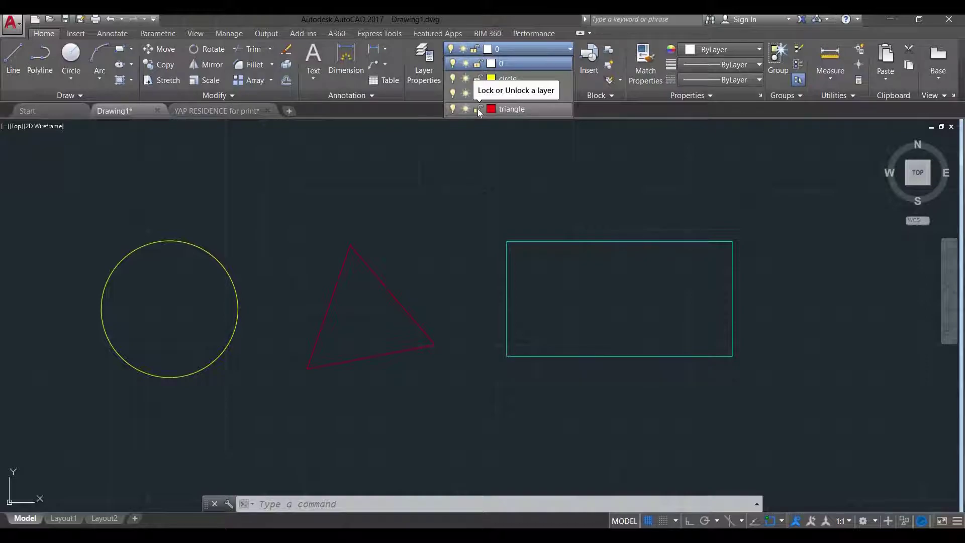
pyautogui.click(479, 110)
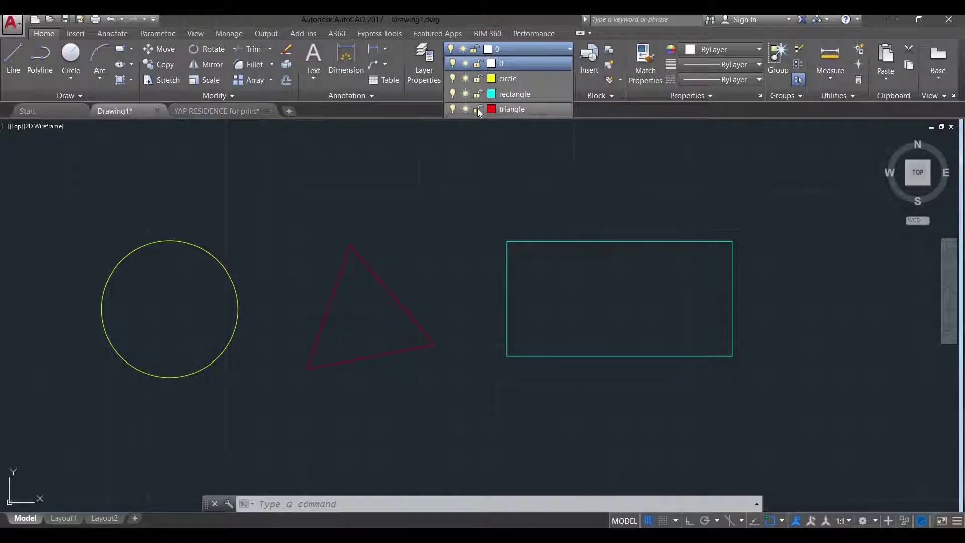
pyautogui.click(418, 311)
pyautogui.click(429, 298)
pyautogui.click(449, 332)
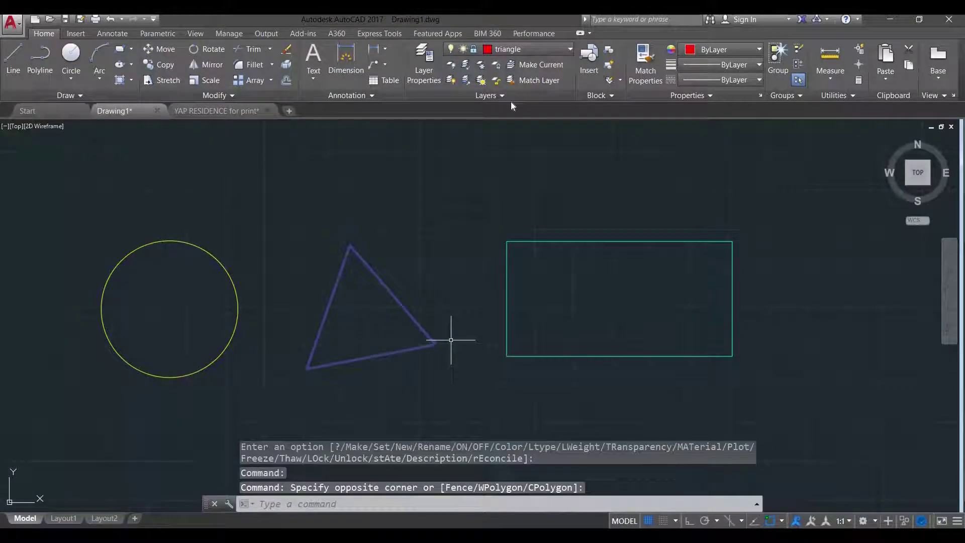
# - Unlock the triangle layer while the triangle is selected, and clear the selection
pyautogui.click(534, 49)
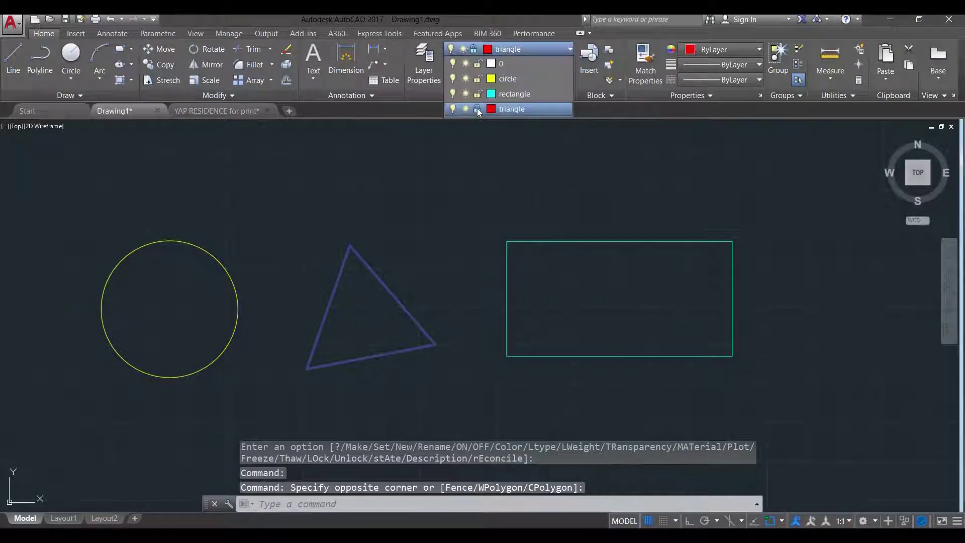
pyautogui.click(477, 108)
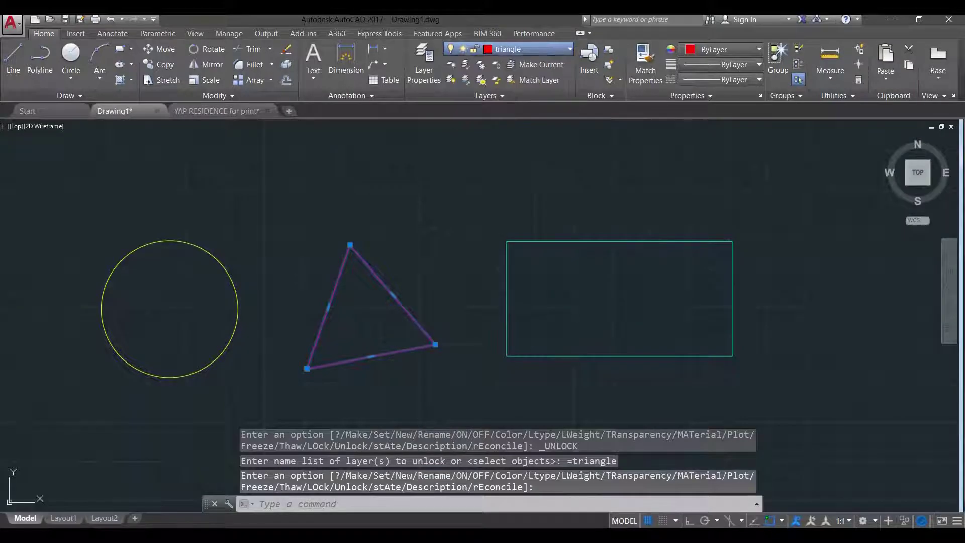
pyautogui.moveTo(435, 345)
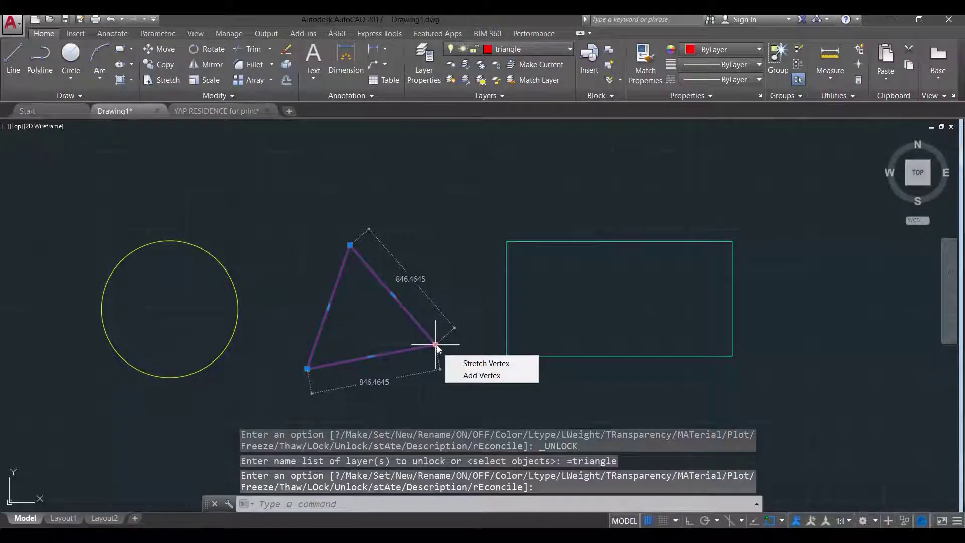
pyautogui.rightClick(436, 344)
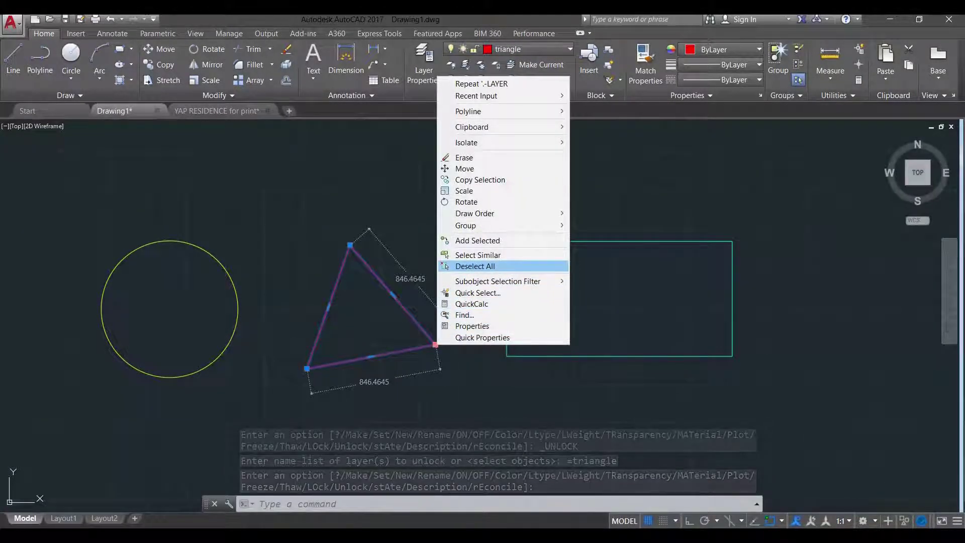
pyautogui.click(475, 266)
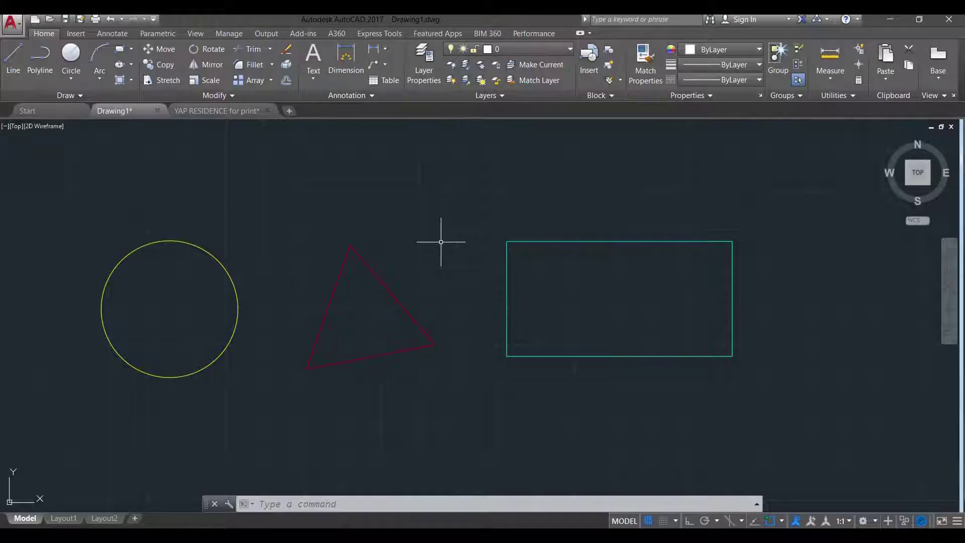
# - Switch to the YAP RESIDENCE for print drawing and bring its ground floor plan into close view
pyautogui.click(221, 111)
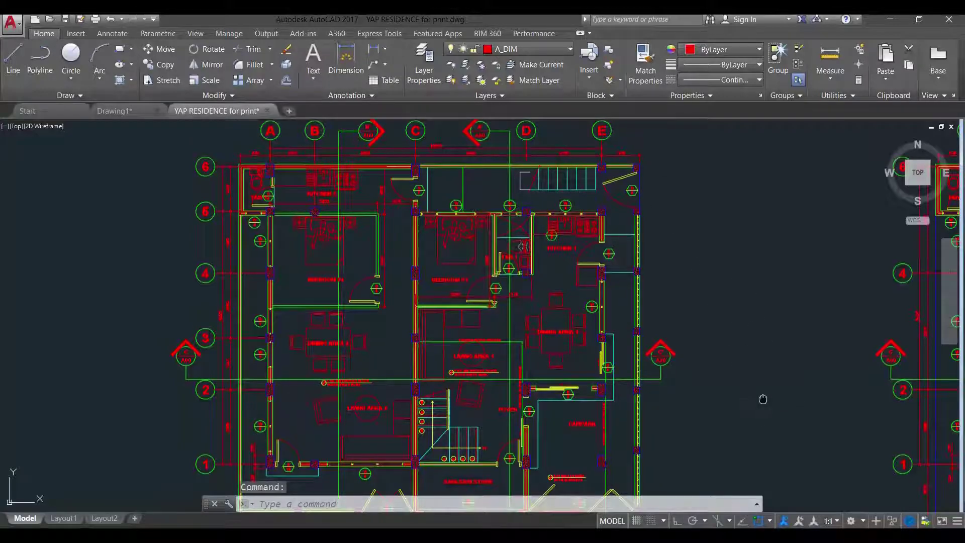
pyautogui.moveTo(747, 398); pyautogui.dragTo(827, 390, button='middle')
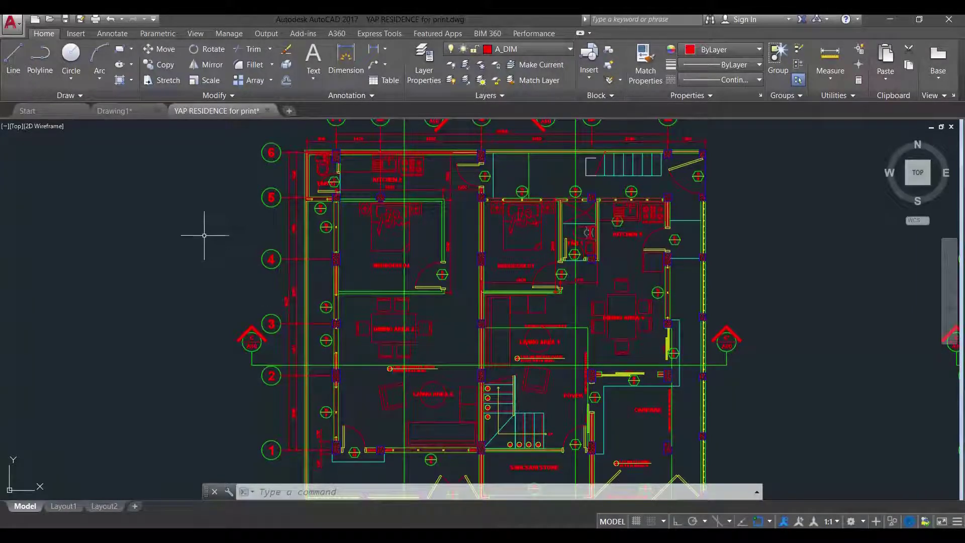
pyautogui.click(297, 352)
pyautogui.moveTo(487, 382); pyautogui.dragTo(438, 320, button='middle')
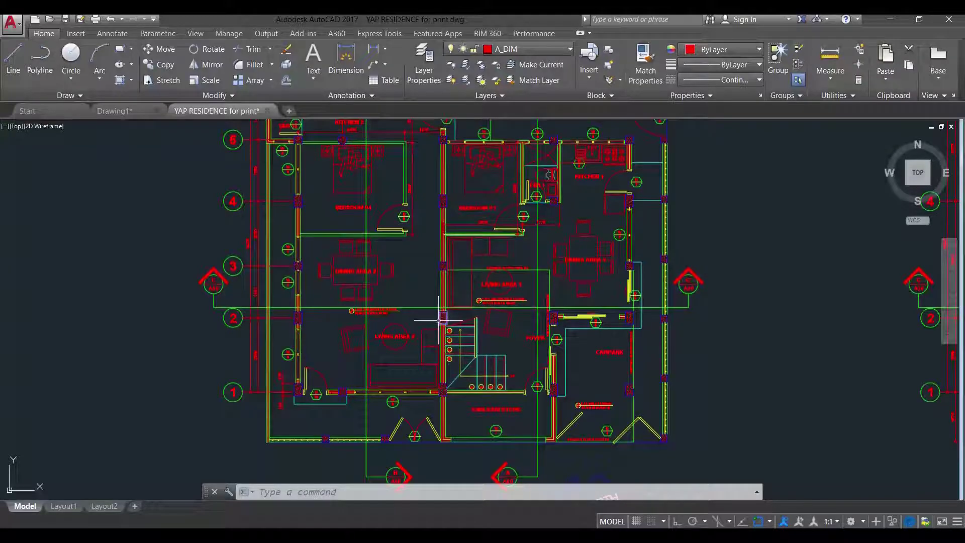
pyautogui.scroll(2, 457, 372)
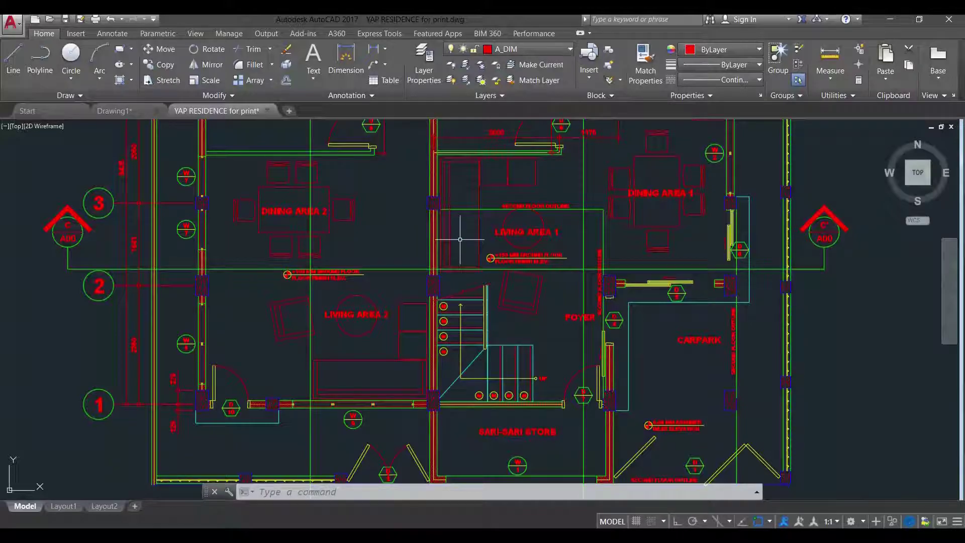
# - Freeze the A_TEXT & LABELS layer and look over the floor plan without its room labels
pyautogui.click(570, 50)
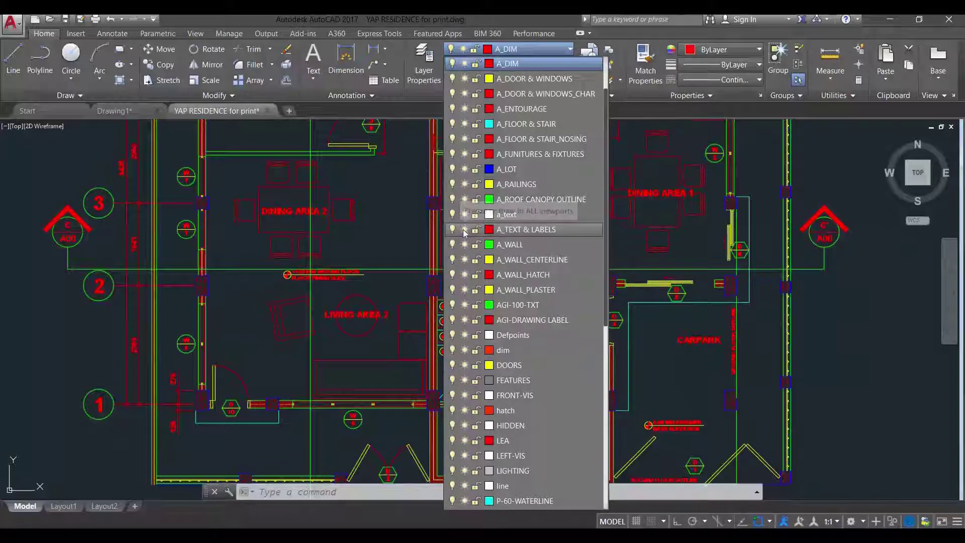
pyautogui.click(464, 232)
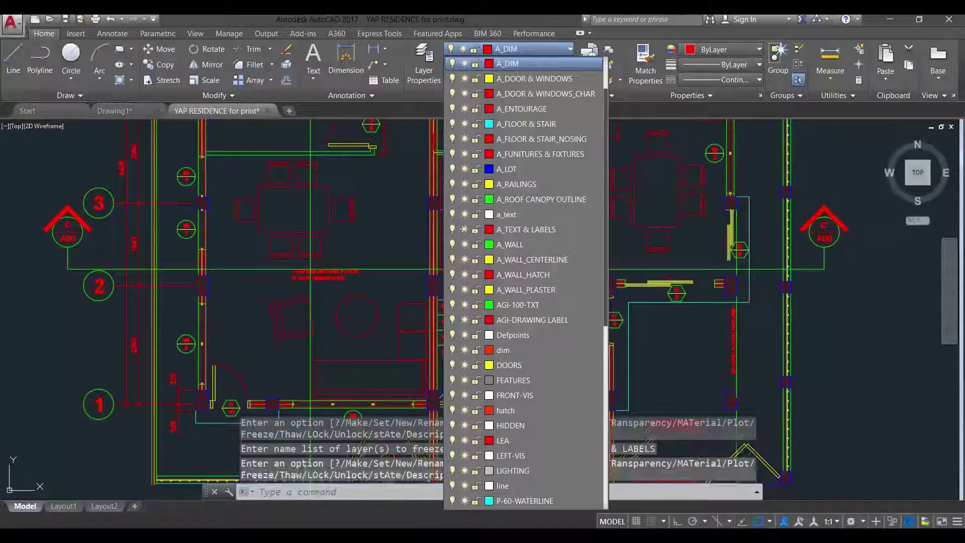
pyautogui.click(361, 247)
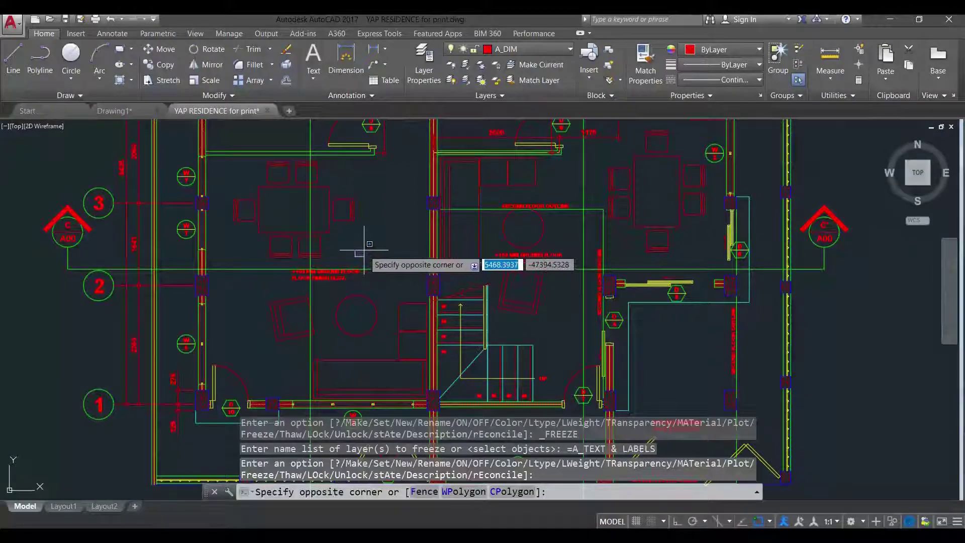
pyautogui.moveTo(484, 240); pyautogui.dragTo(464, 360, button='middle')
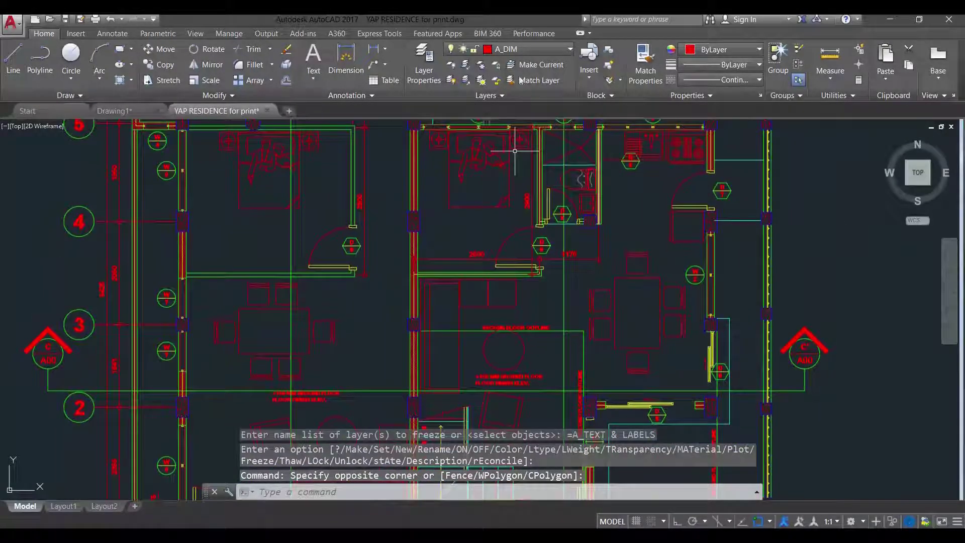
# - Try to freeze the A_DIM layer while it is still the current layer
pyautogui.click(556, 51)
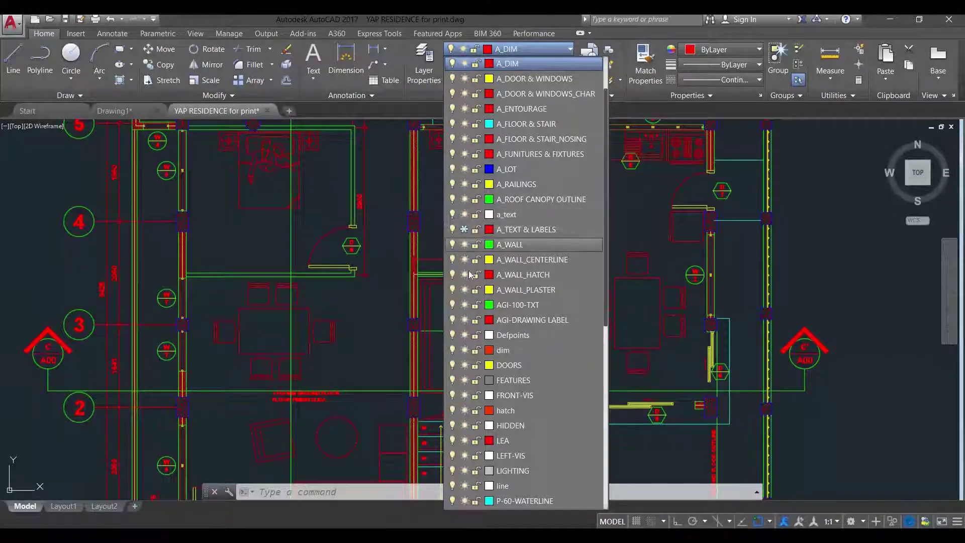
pyautogui.click(465, 64)
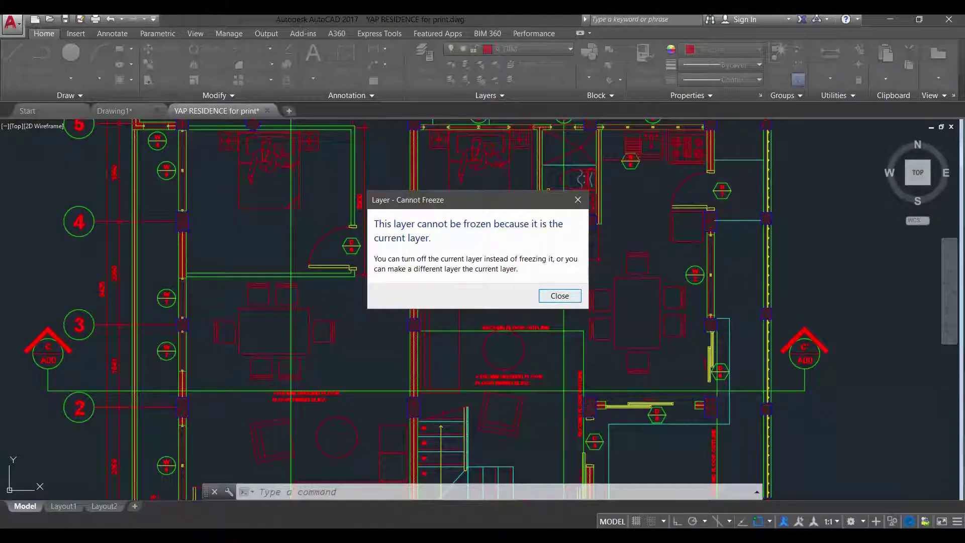
pyautogui.click(560, 296)
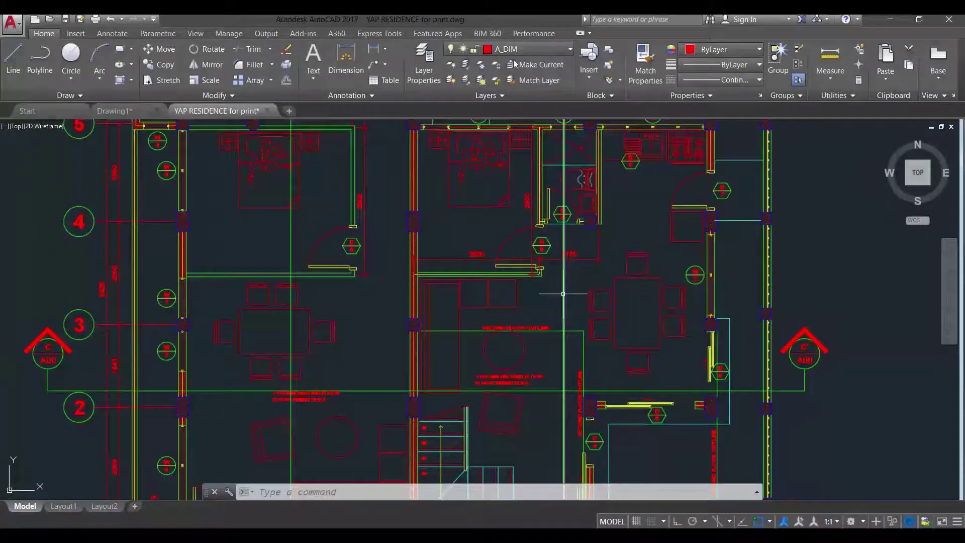
pyautogui.click(557, 52)
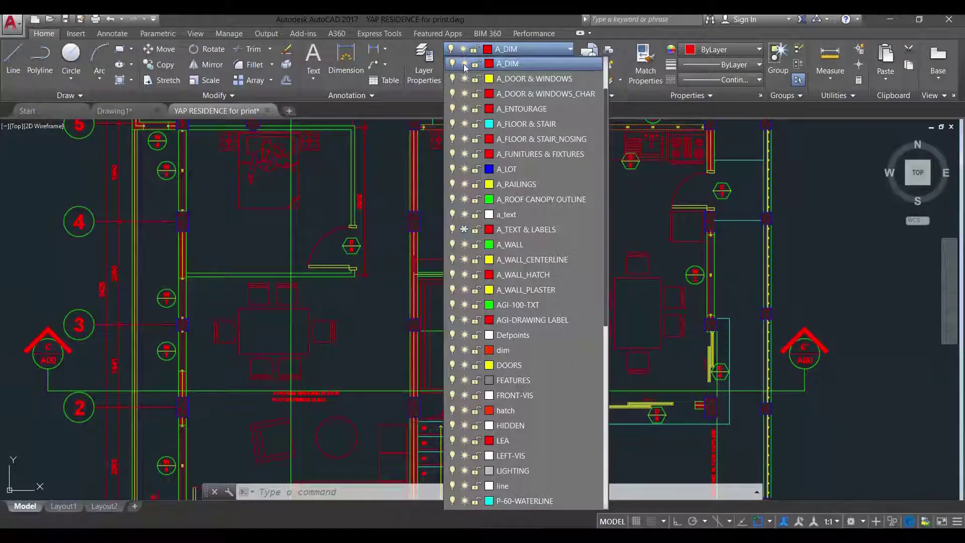
pyautogui.click(465, 63)
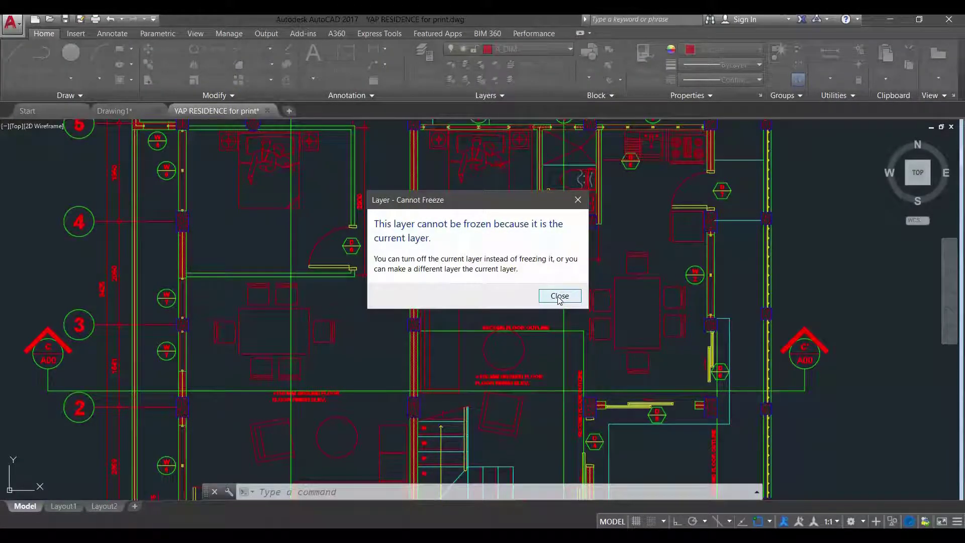
pyautogui.click(559, 296)
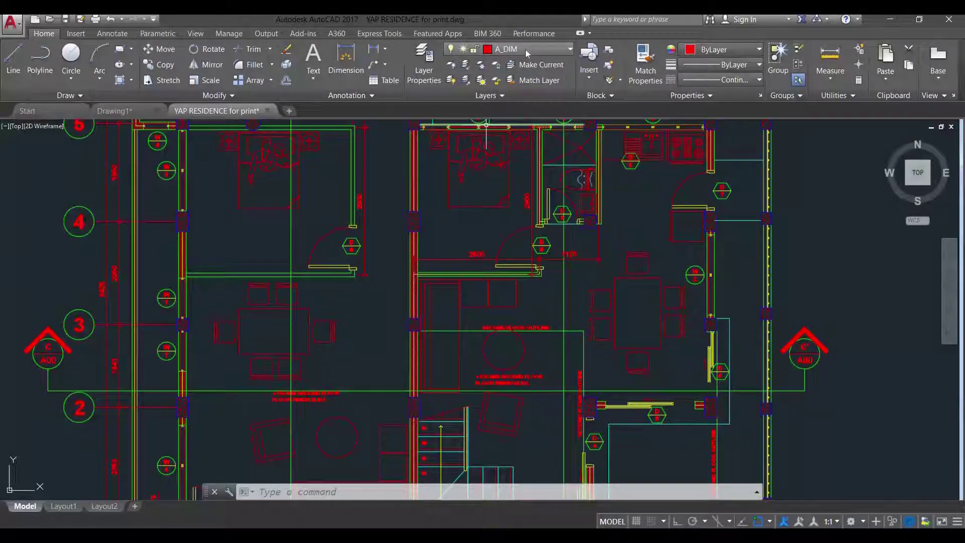
# - Make layer 0 current and freeze the A_DIM layer on the residence floor plan
pyautogui.click(556, 49)
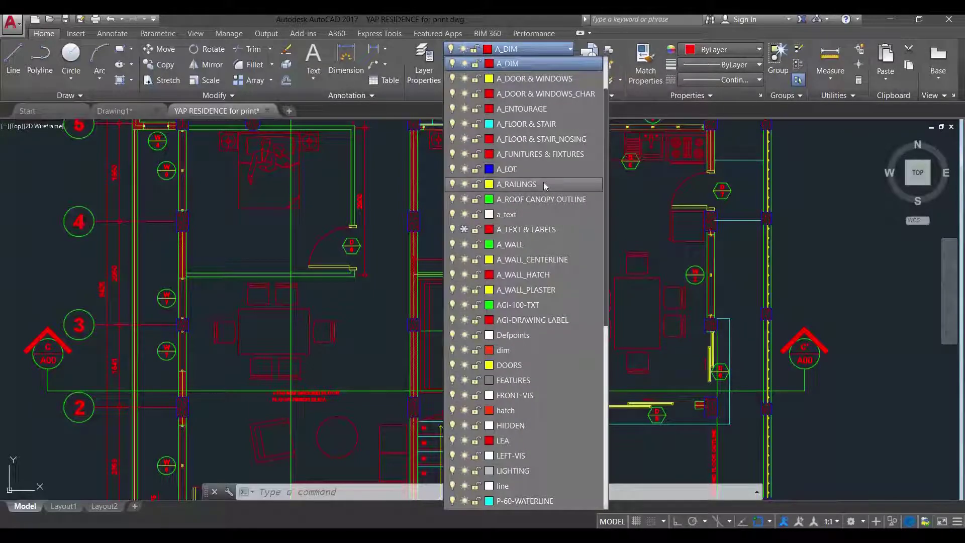
pyautogui.scroll(2, 544, 182)
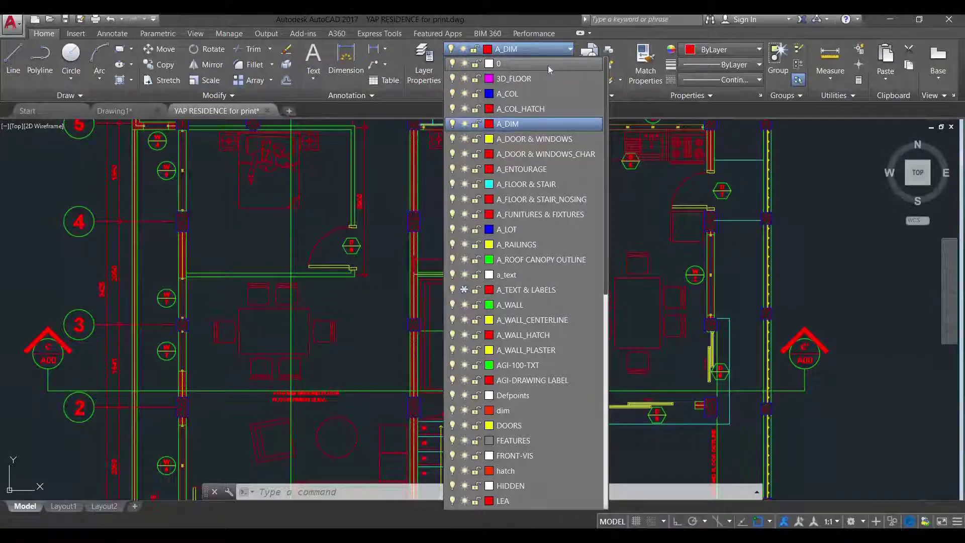
pyautogui.click(502, 62)
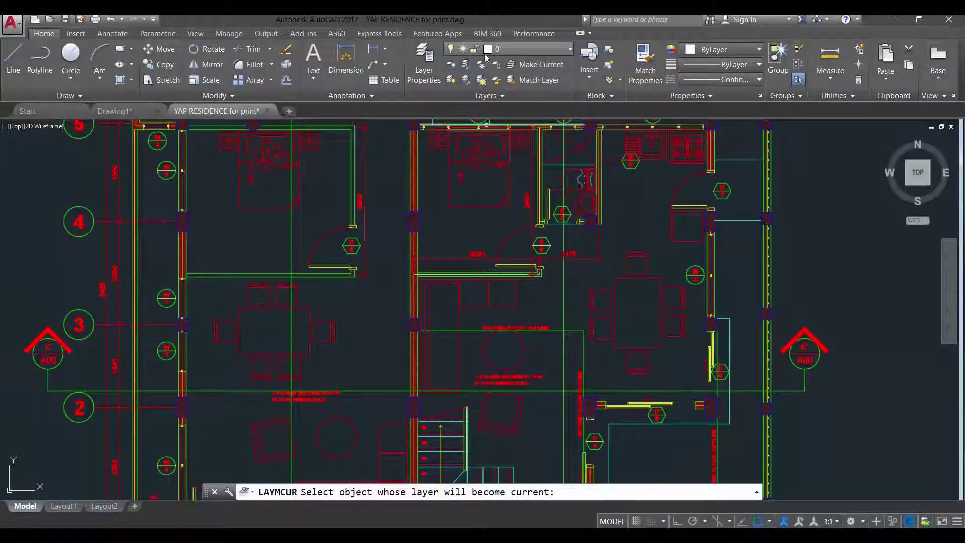
pyautogui.click(529, 48)
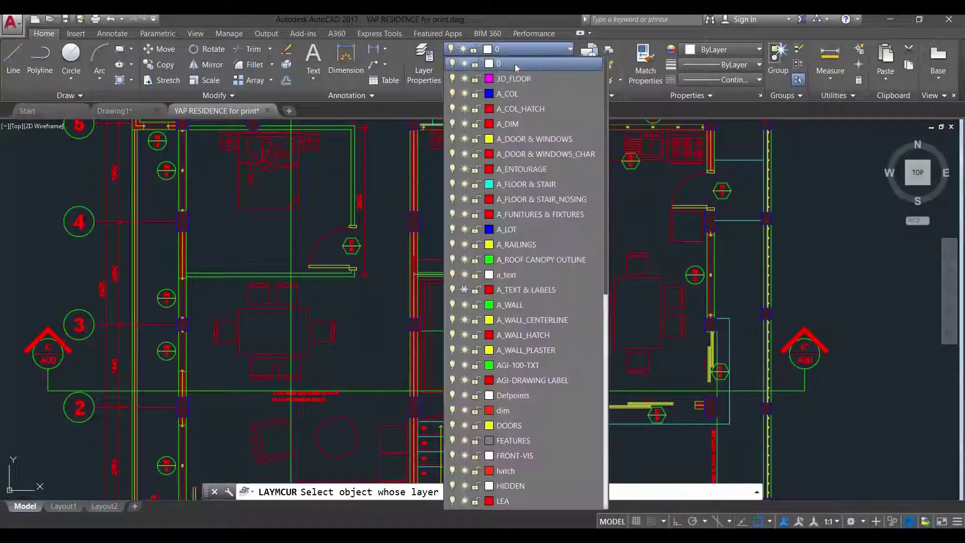
pyautogui.click(465, 124)
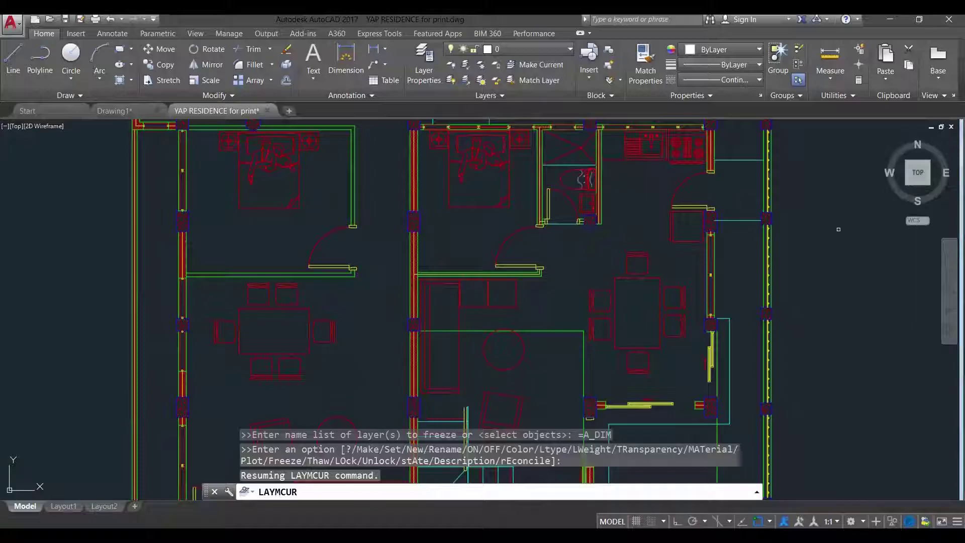
# - Look over the residence floor plans with the layers frozen, and open the Layer Properties Manager
pyautogui.scroll(-8, 515, 271)
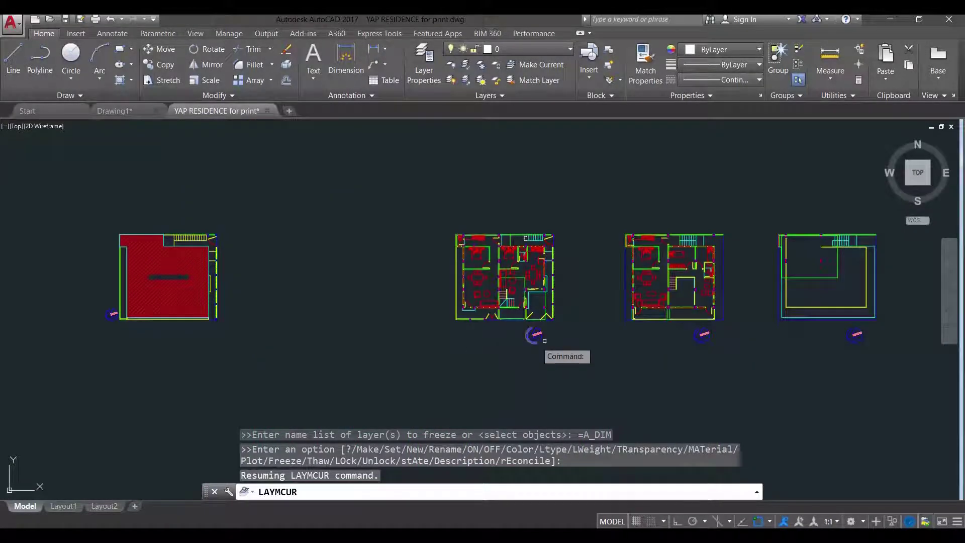
pyautogui.scroll(6, 544, 341)
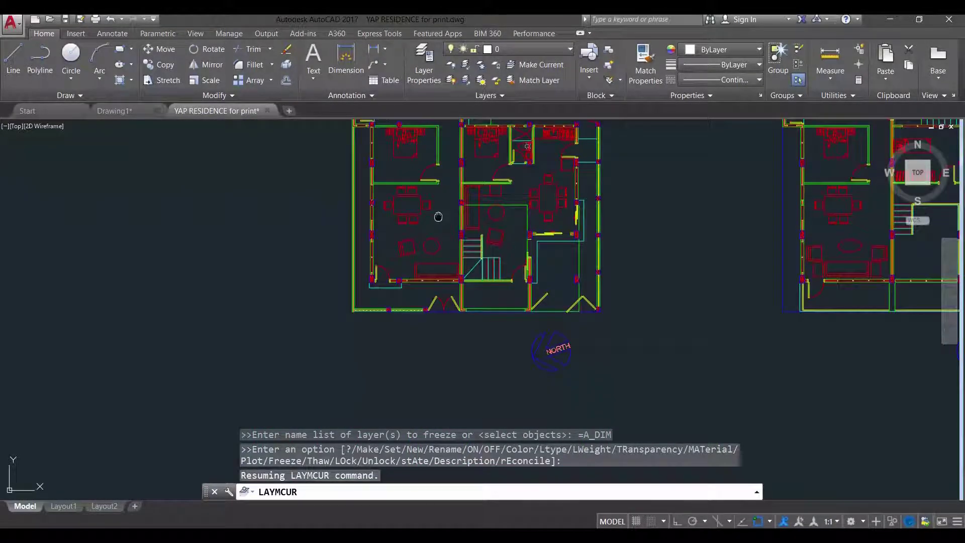
pyautogui.moveTo(439, 216); pyautogui.dragTo(399, 293, button='middle')
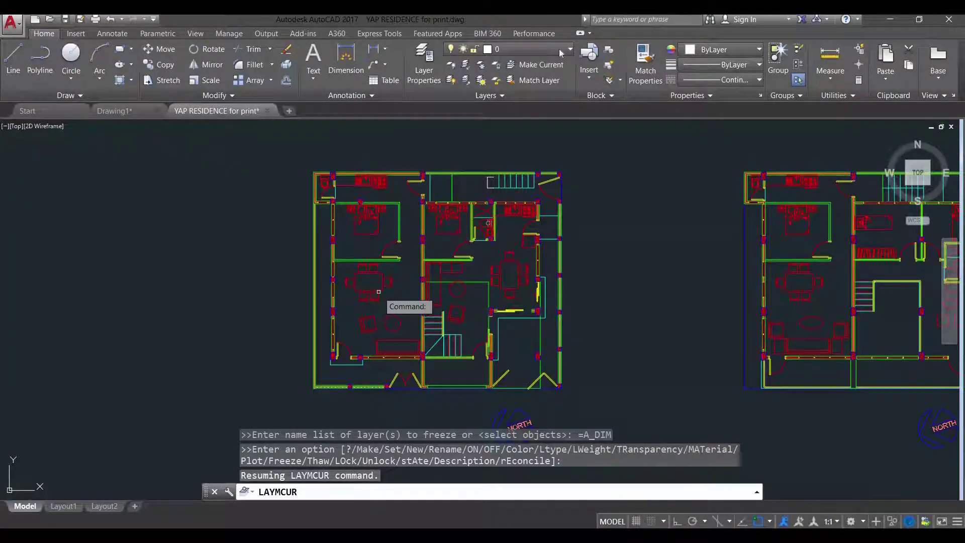
pyautogui.click(423, 65)
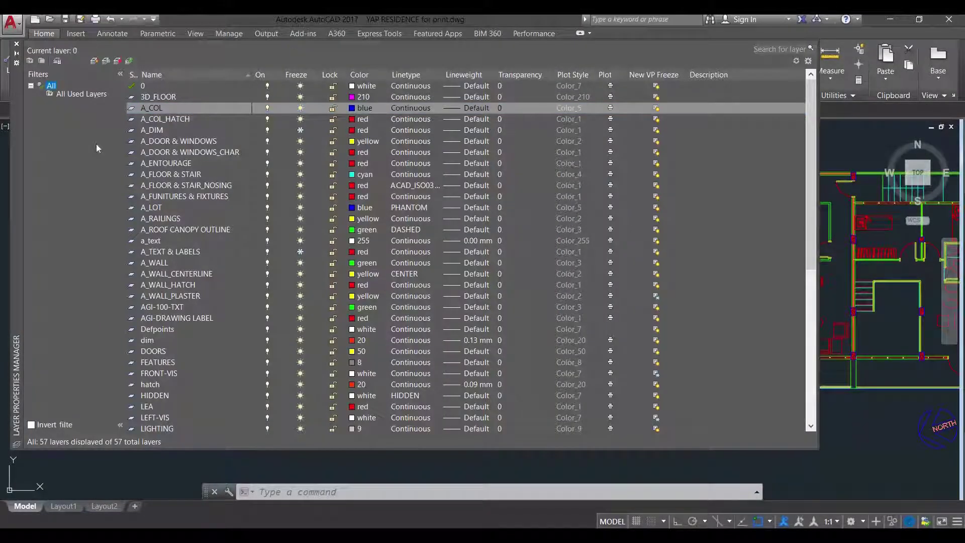